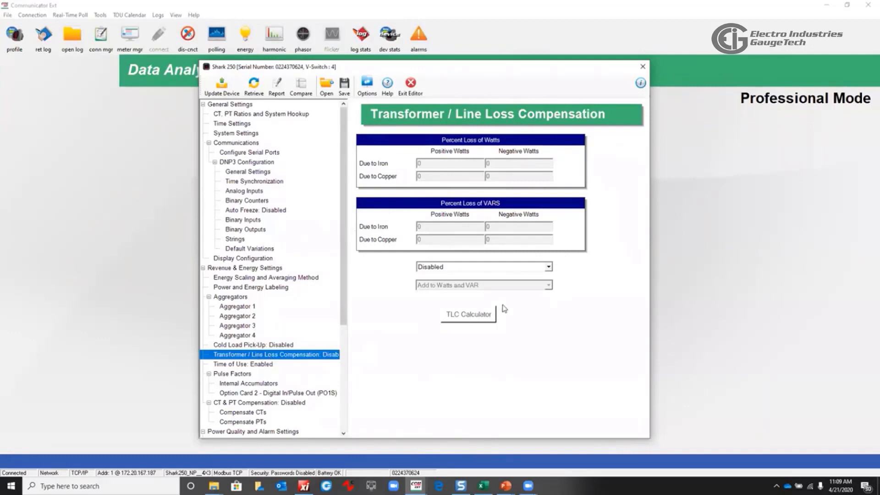
Set transformer/line loss compensation to Both Fe and Cu, applied as Subtract from Watts and VAR
click(550, 267)
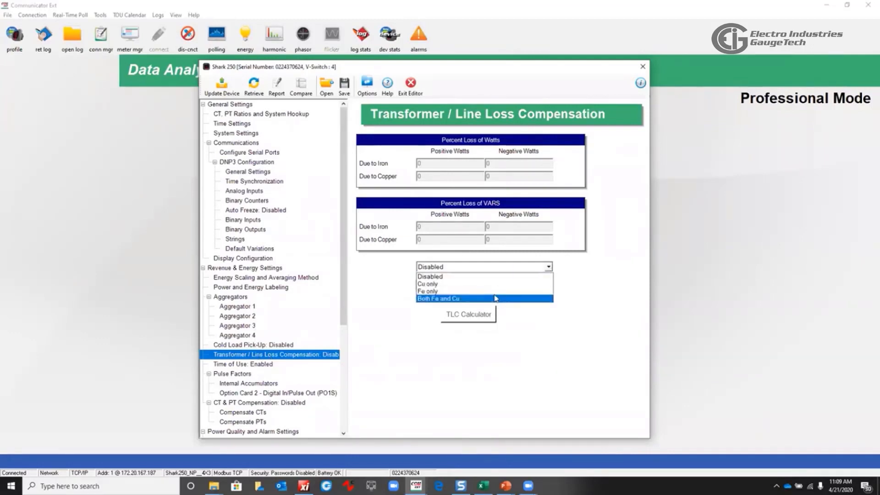
click(468, 301)
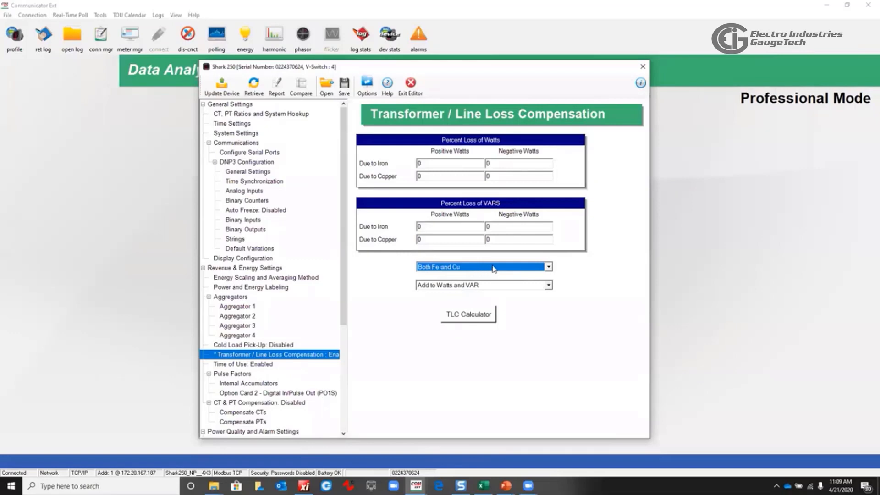
click(549, 285)
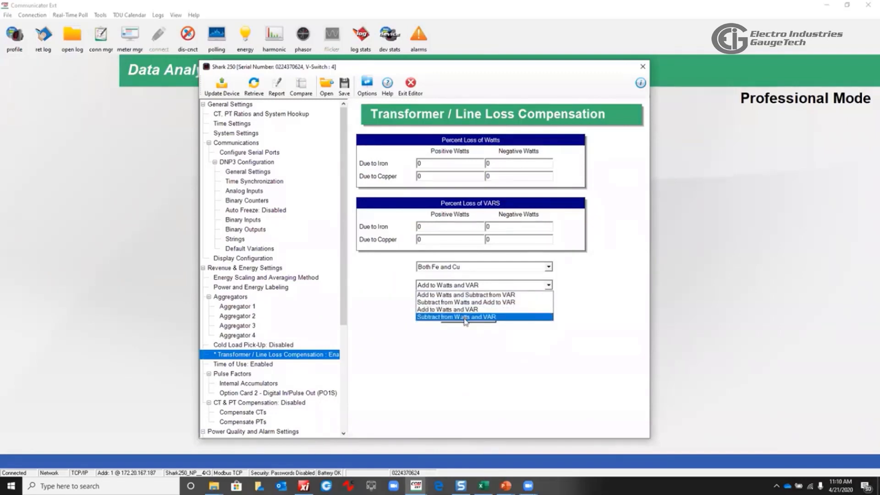
click(466, 317)
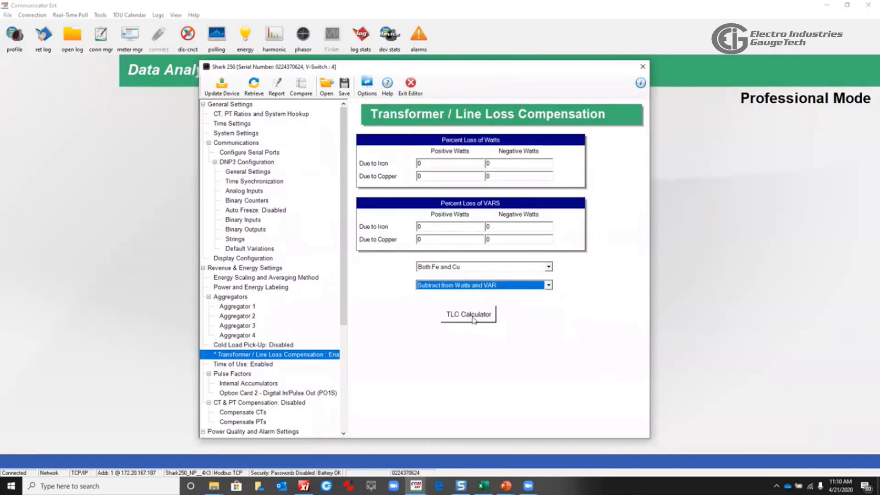
Open the TLC Calculator, enlarge its window, and review the Line Losses sheet
click(475, 320)
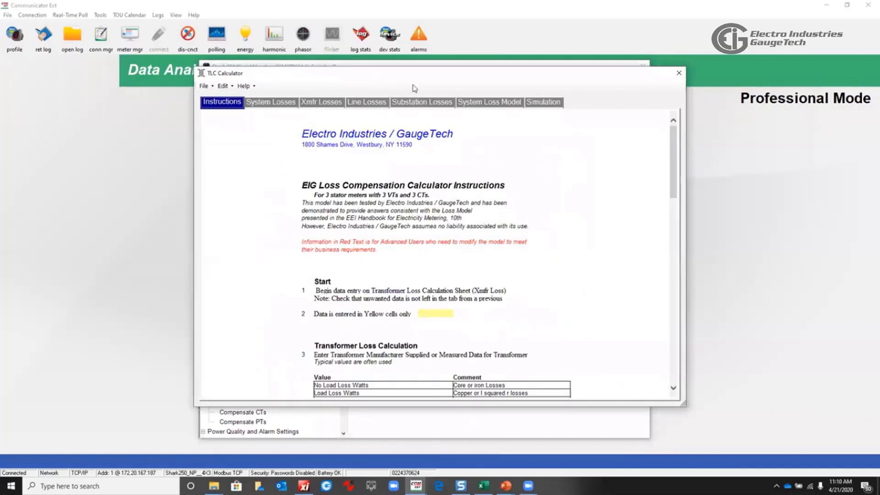
drag(417, 59, 416, 53)
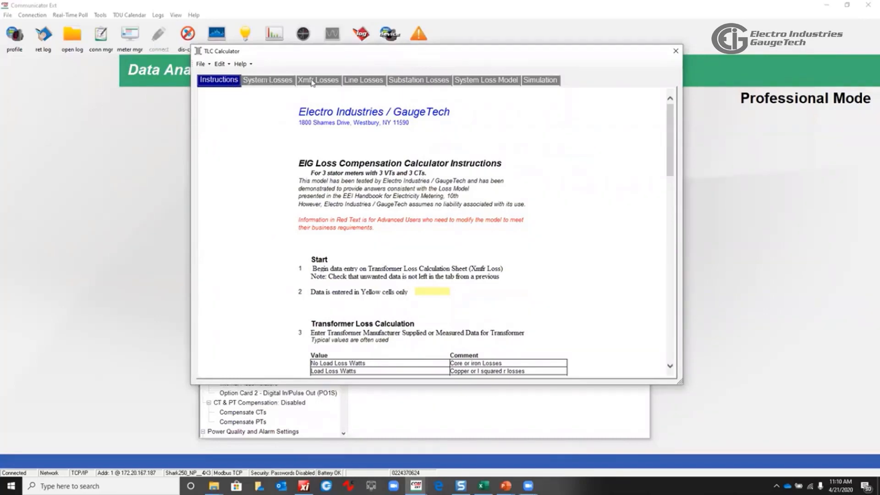
click(363, 81)
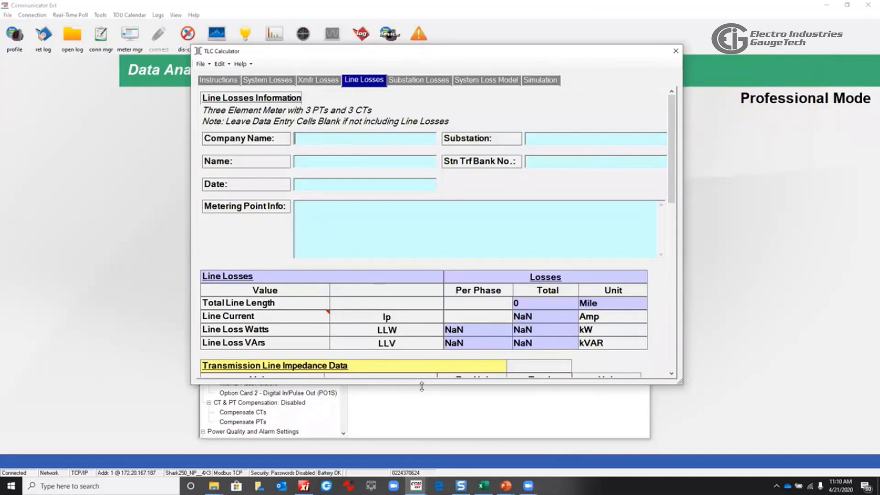
drag(422, 386, 423, 419)
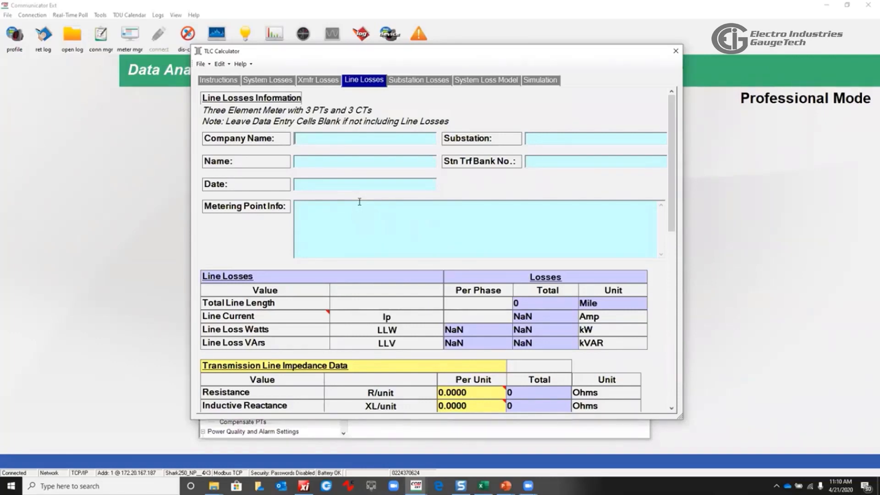
scroll(502, 214, down, 3)
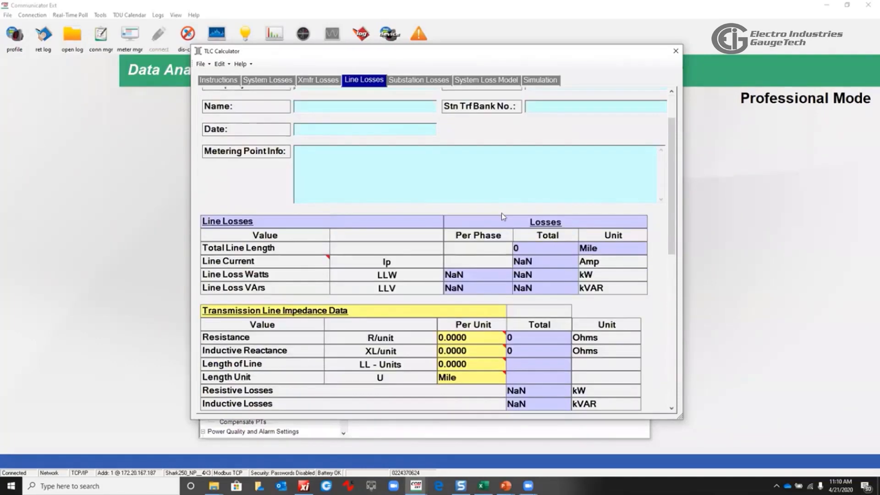
scroll(501, 219, down, 5)
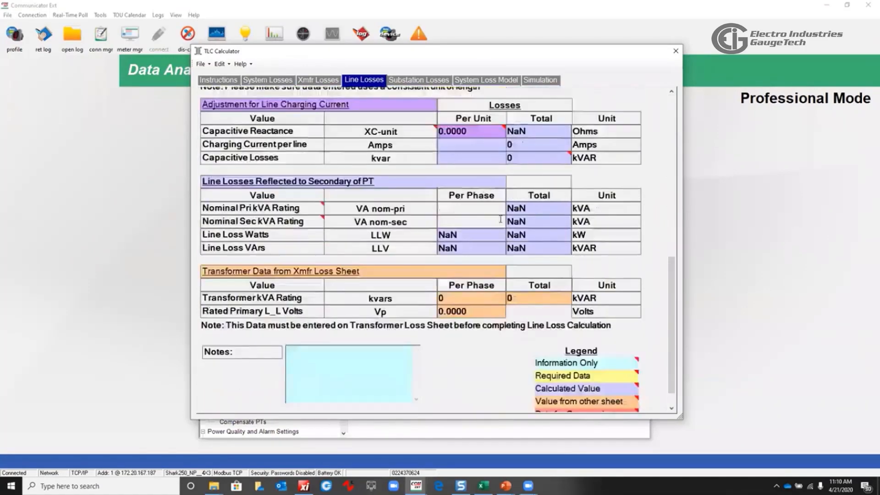
scroll(501, 219, up, 8)
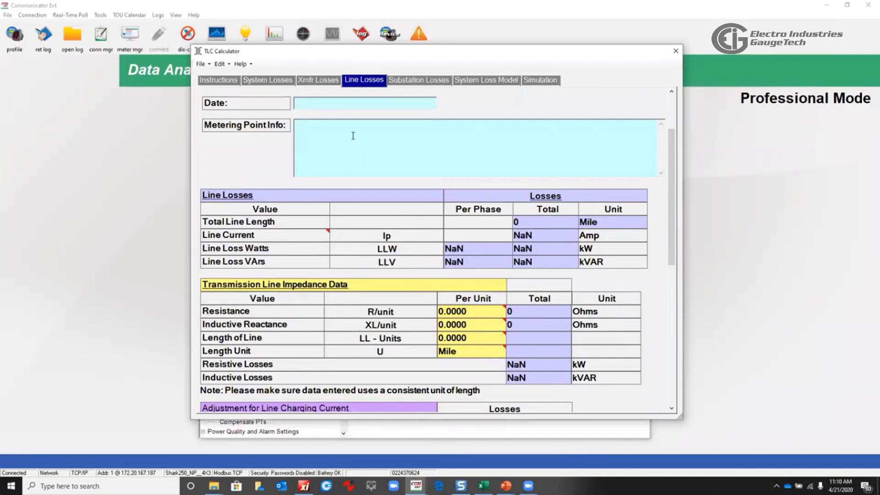
Review the Xmfr Losses sheet of the TLC Calculator, then close the calculator
click(316, 82)
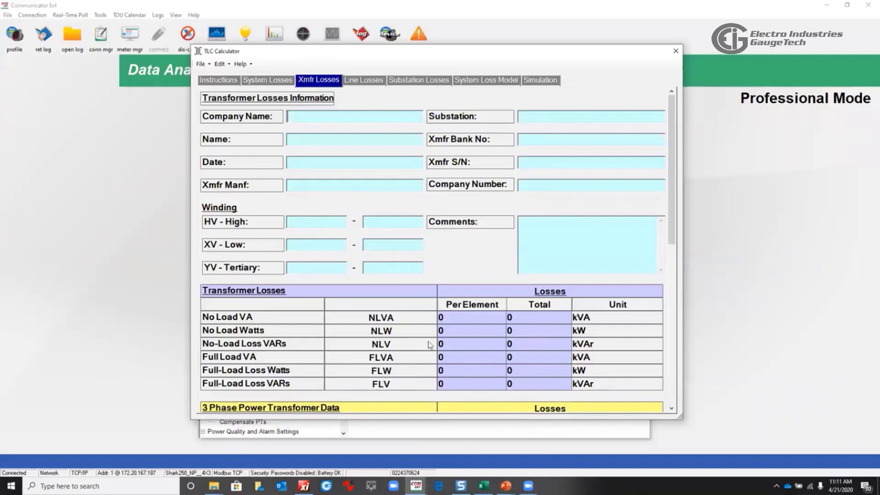
scroll(431, 347, down, 6)
scroll(414, 299, up, 1)
scroll(414, 298, up, 5)
click(675, 51)
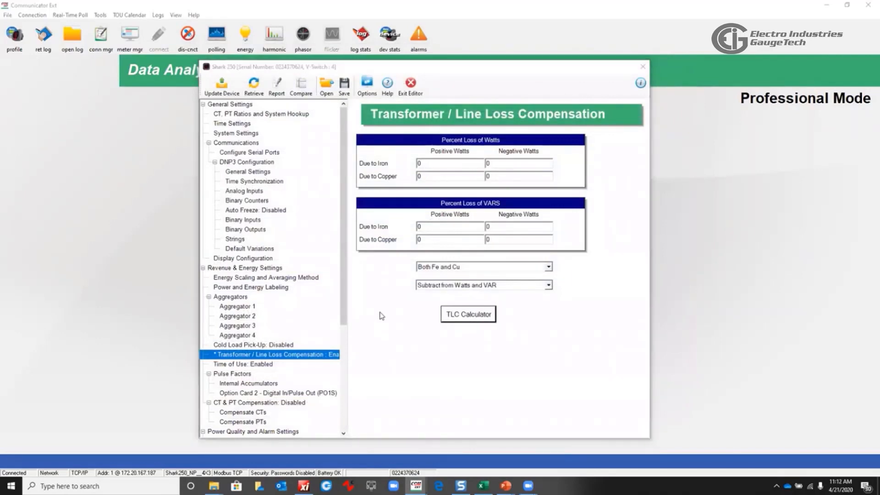
key(alt+Tab)
key(alt+Tab)
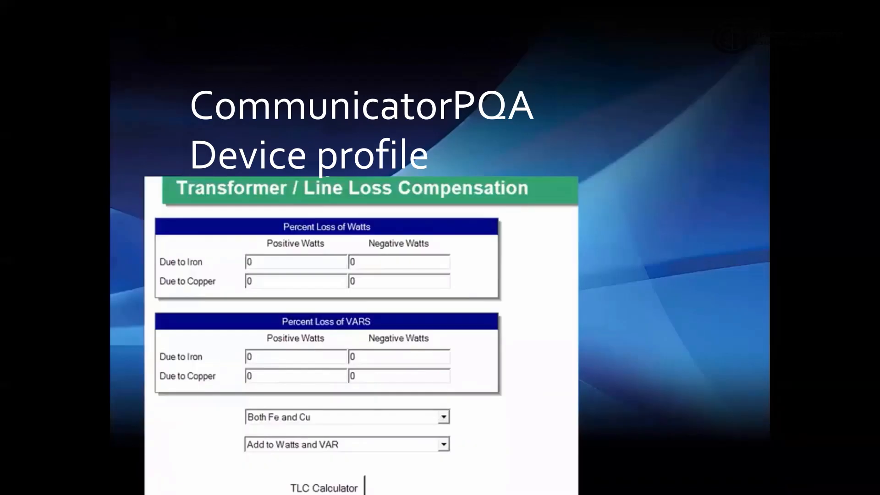
key(Right)
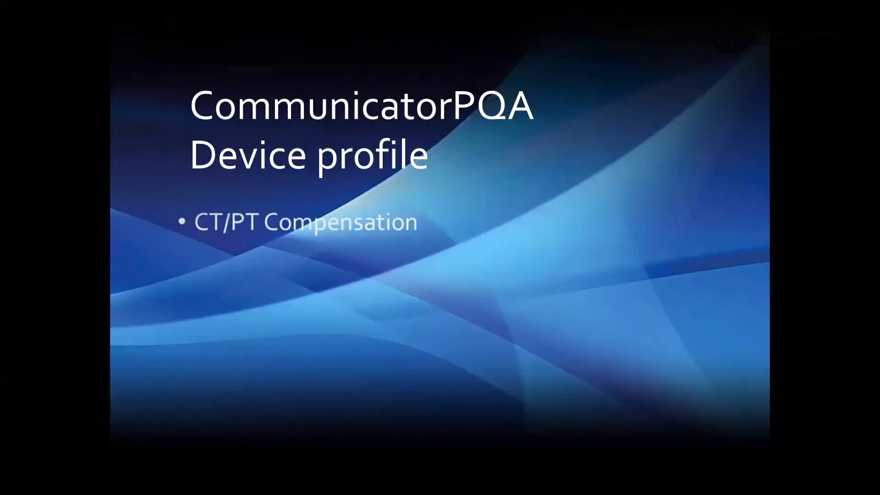
key(Right)
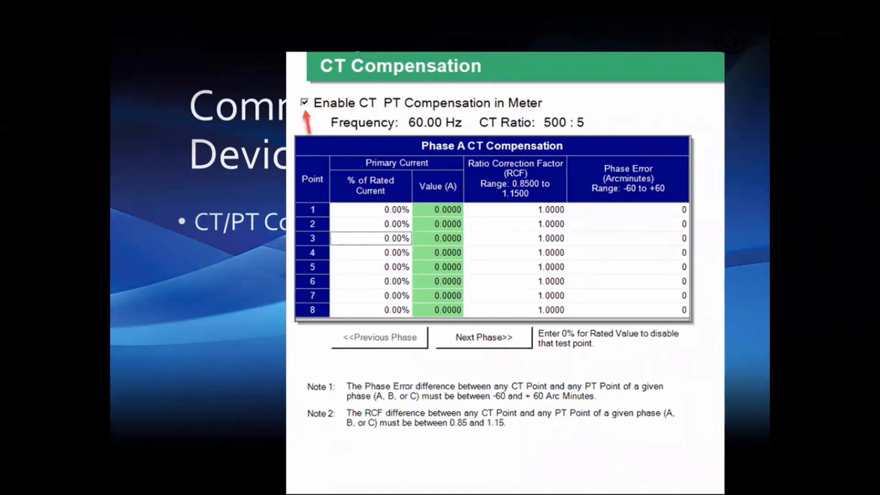
key(alt+Tab)
key(alt+Tab)
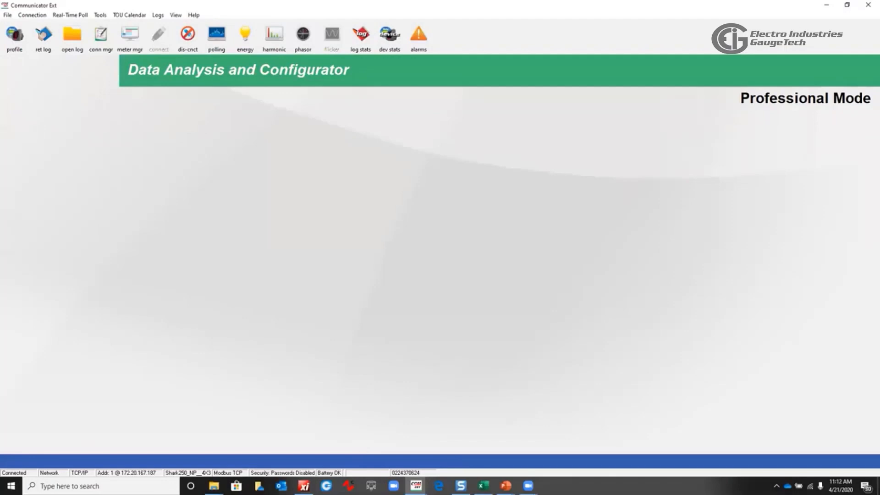
key(alt+Tab)
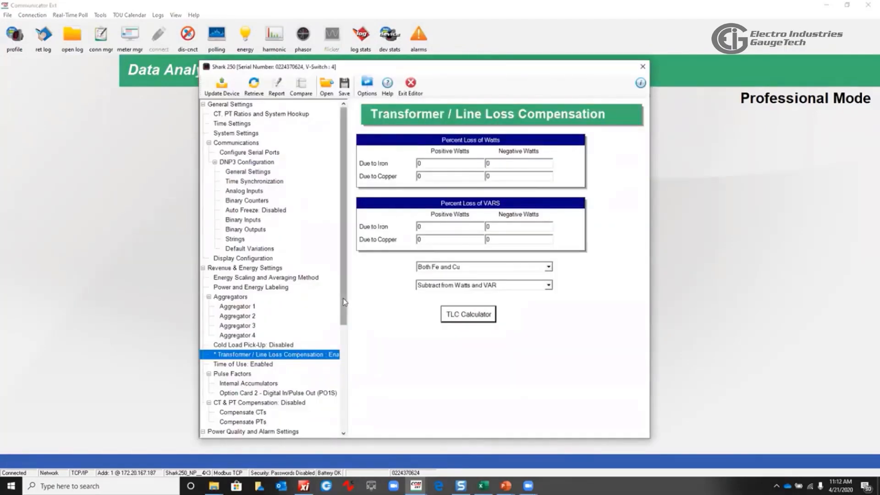
Open the CT & PT Compensation settings and enable CT PT compensation in the meter
scroll(339, 328, down, 2)
scroll(339, 328, down, 1)
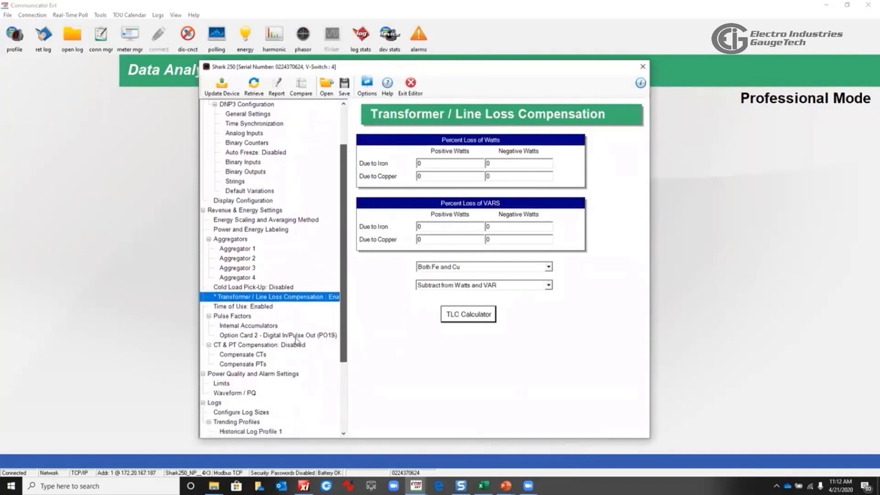
click(263, 346)
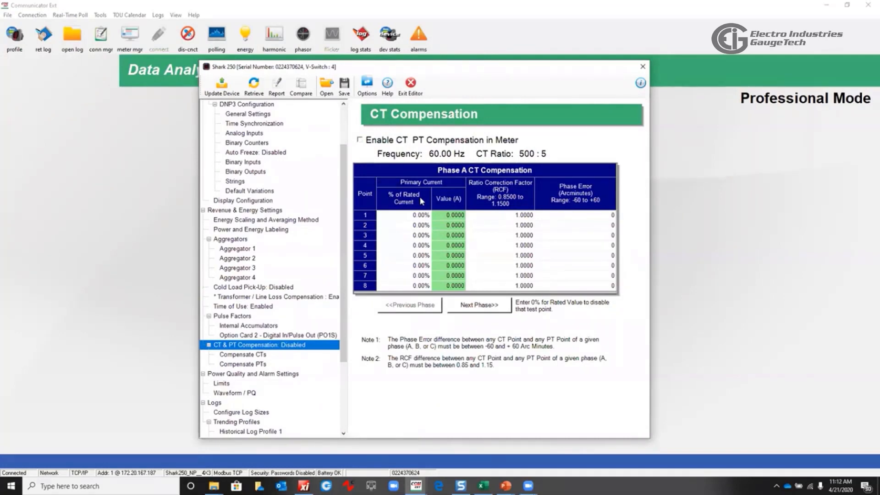
click(360, 140)
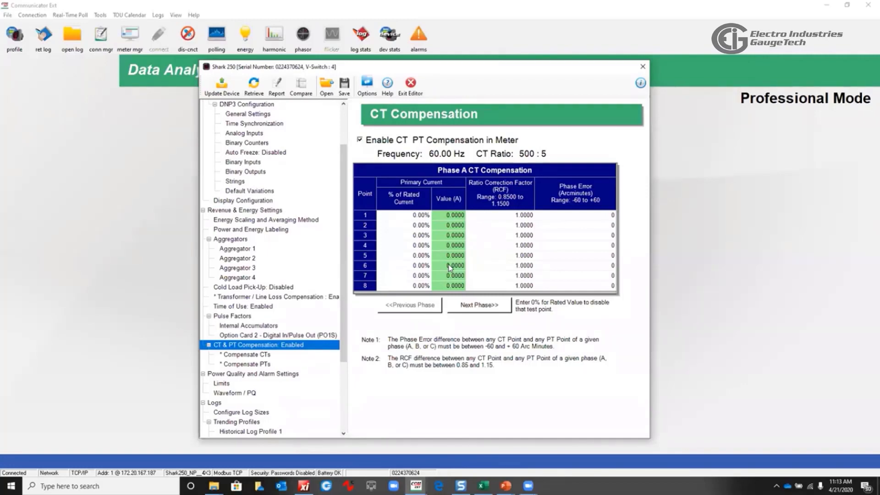
Page back and forth through the Phase A, B and C CT compensation tables
click(479, 307)
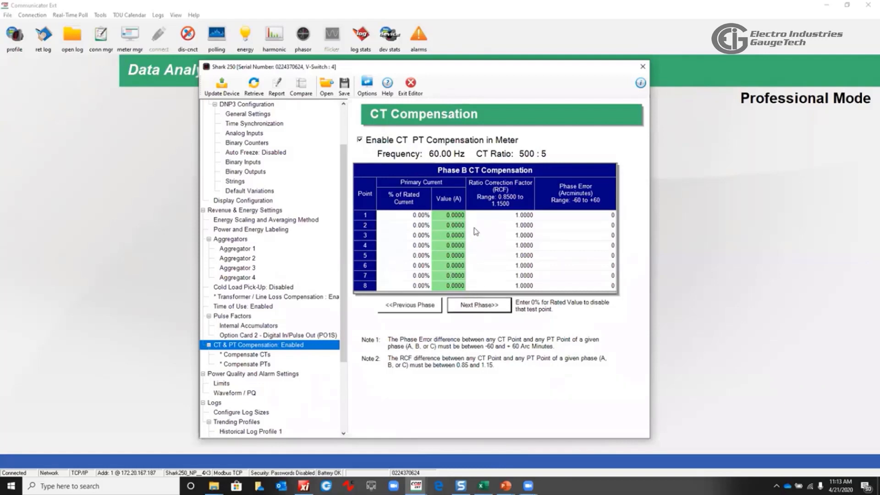
click(472, 306)
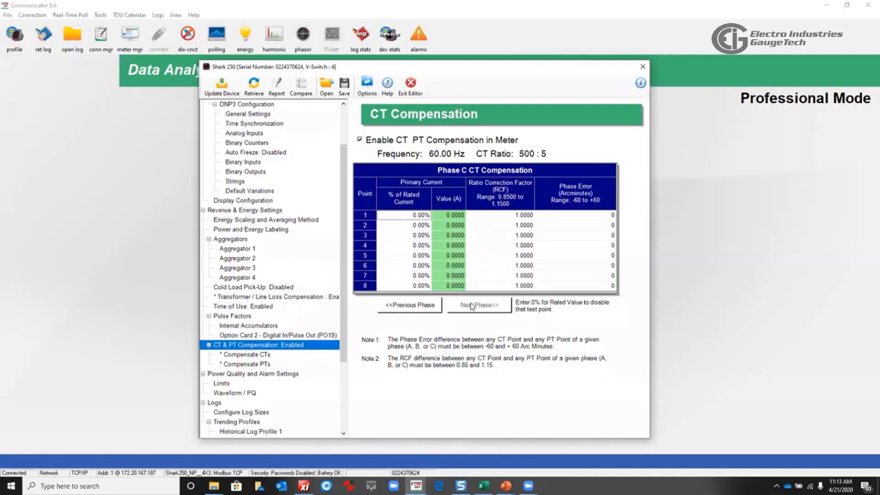
click(437, 309)
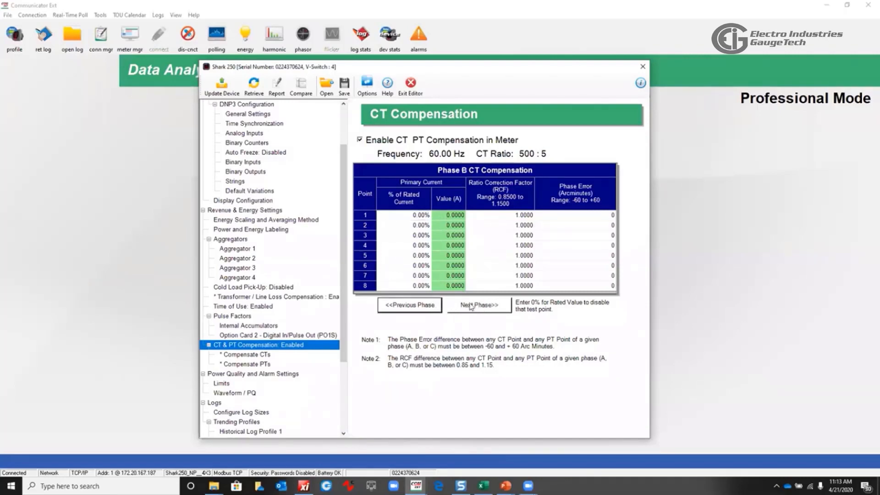
click(429, 306)
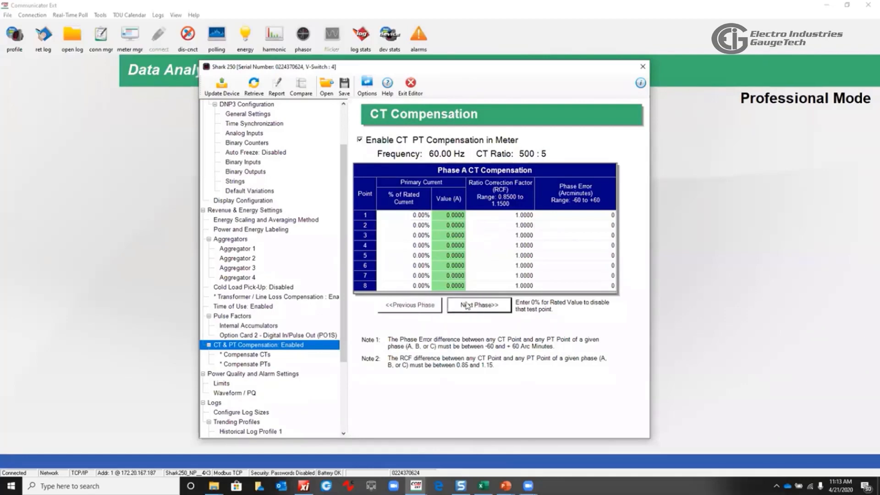
click(467, 306)
click(472, 306)
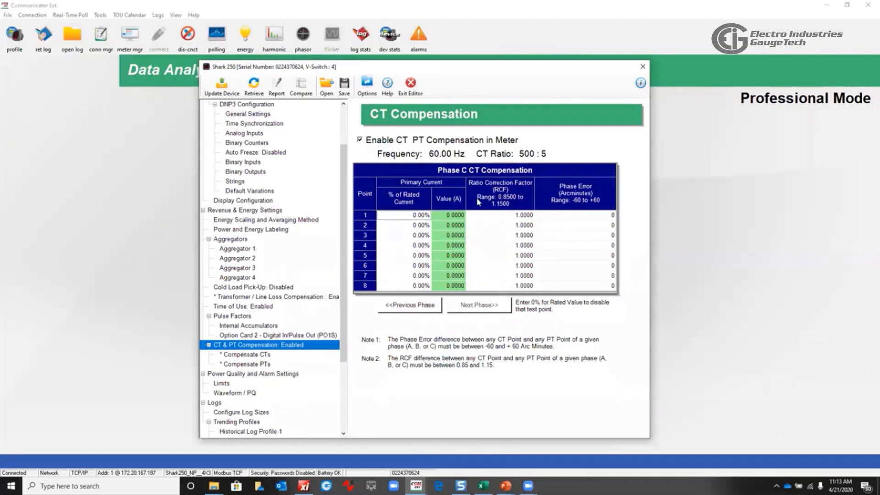
Open the PT compensation page and step through its Phase A to C tables
click(260, 364)
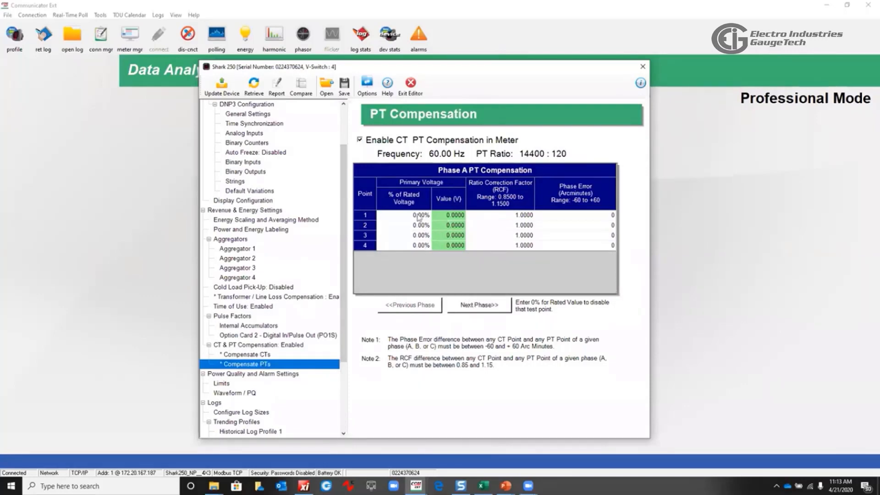
click(475, 306)
click(475, 306)
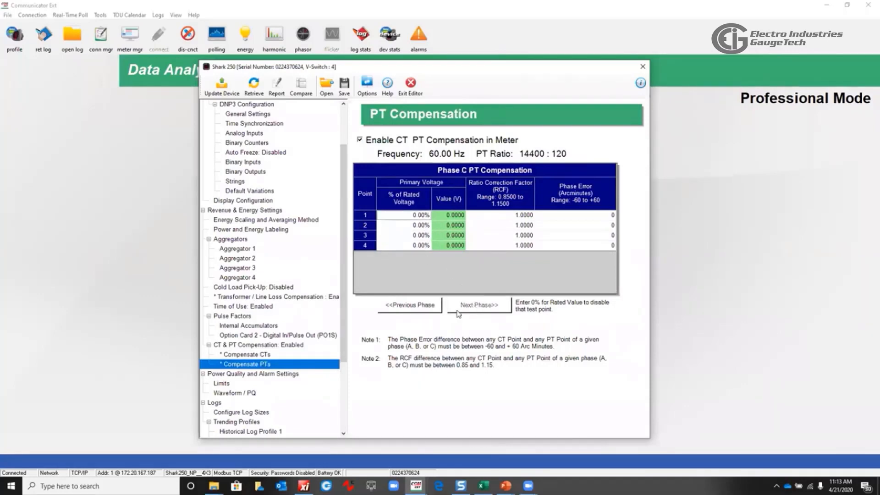
Open the Limits page under Power Quality and Alarm Settings
scroll(335, 362, down, 2)
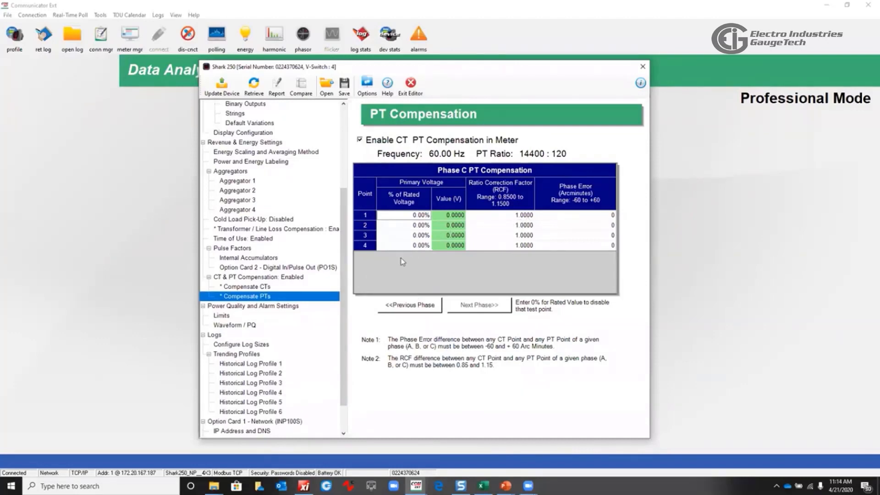
click(262, 307)
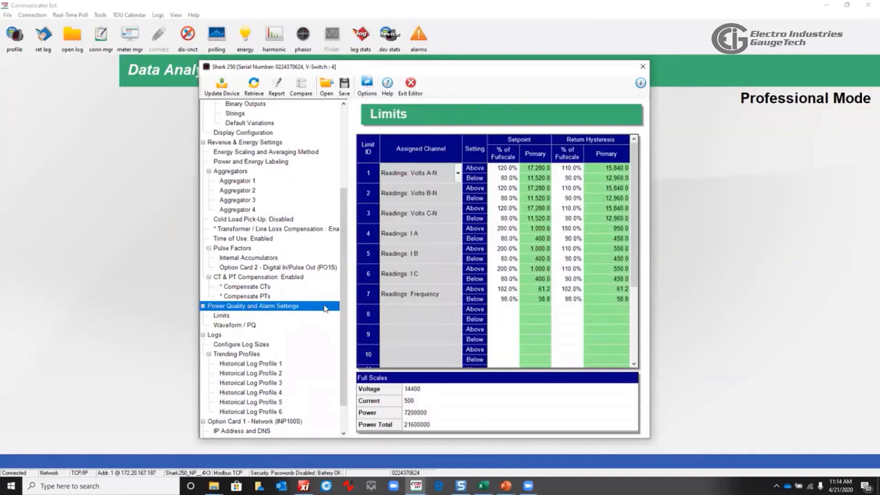
key(alt+Tab)
key(alt+Tab)
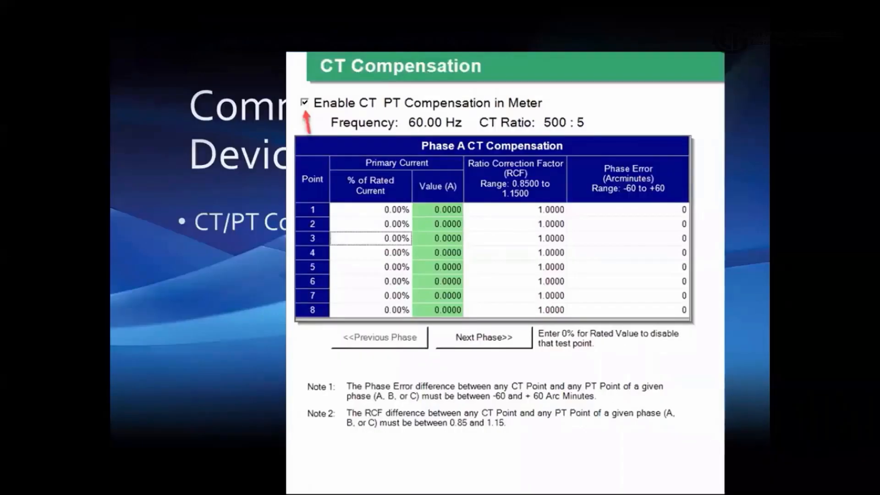
key(Right)
key(Right)
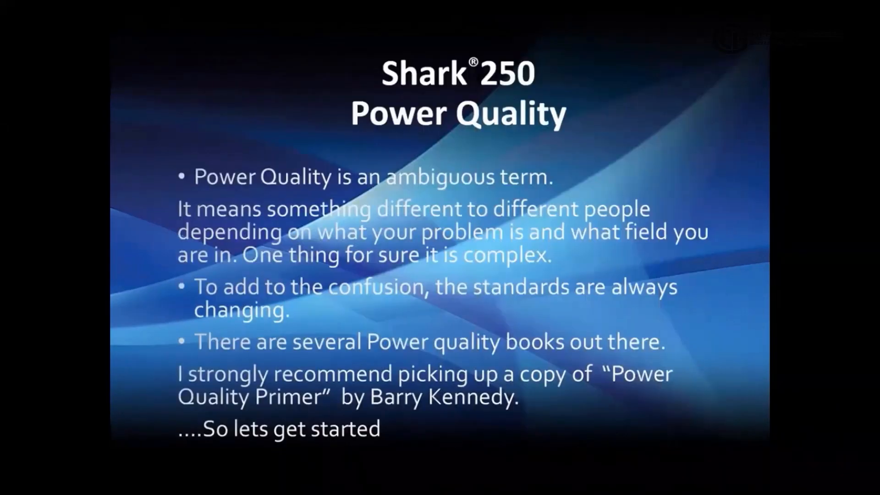
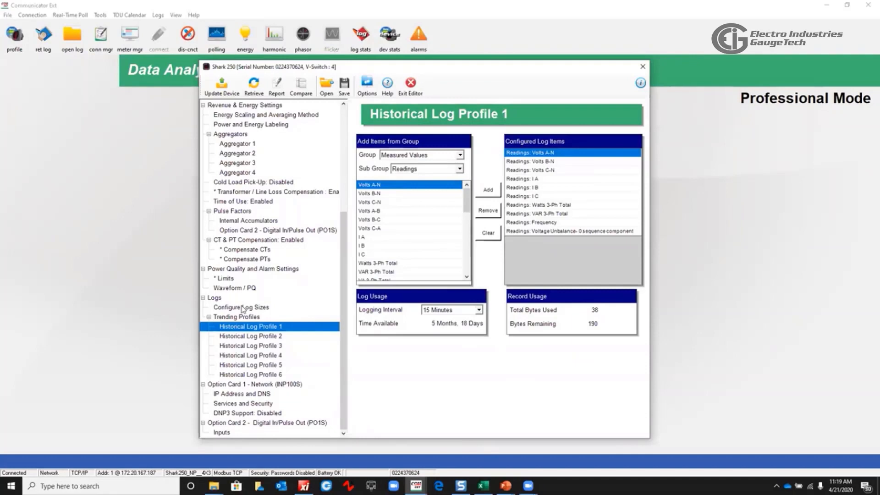
Open the Log Sizes page and adjust the size sliders for the Historical 1, 2 and 3 logs
click(243, 308)
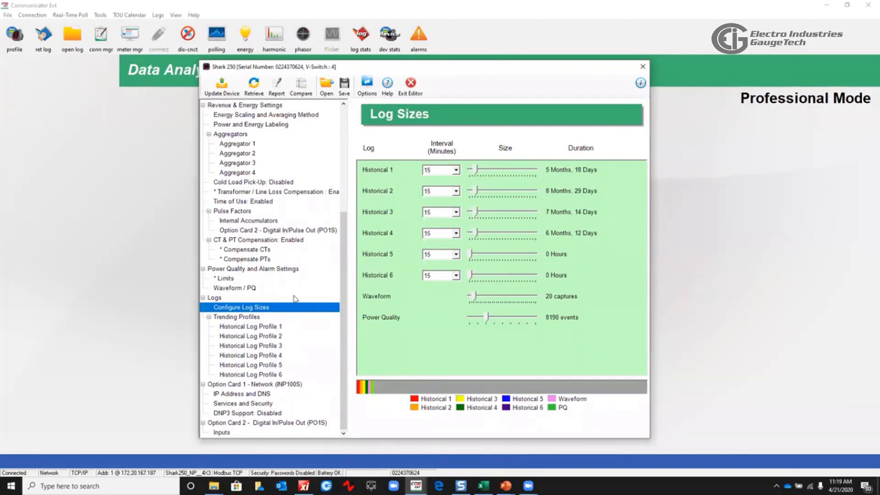
drag(477, 170, 506, 175)
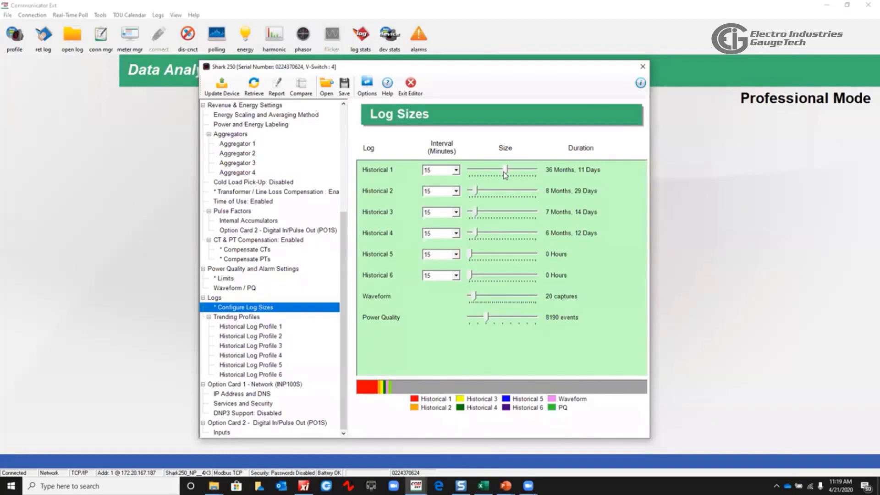
click(456, 170)
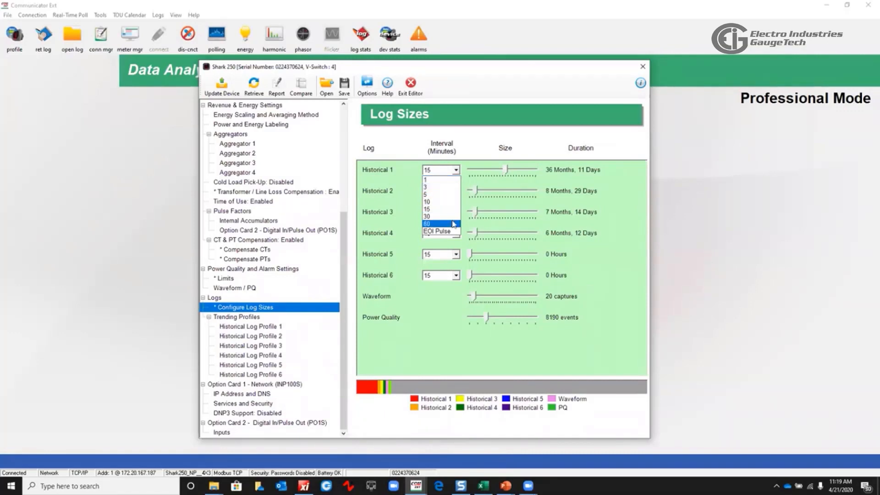
click(489, 180)
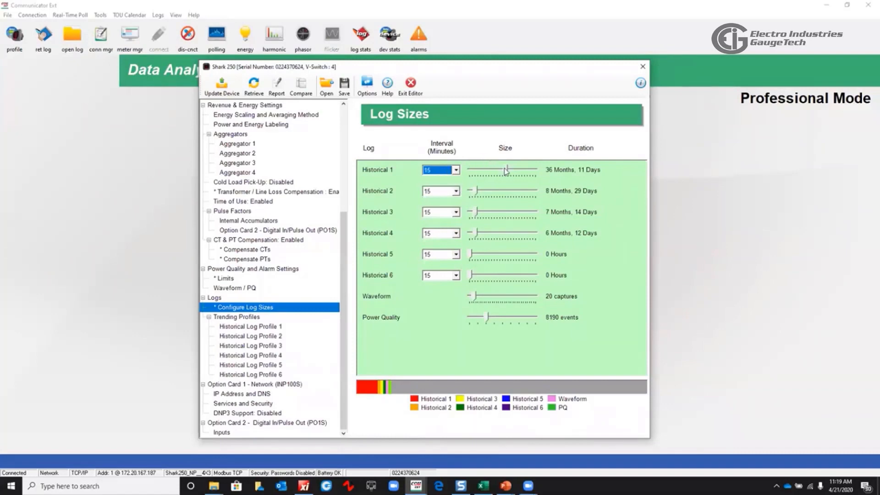
drag(506, 171, 497, 211)
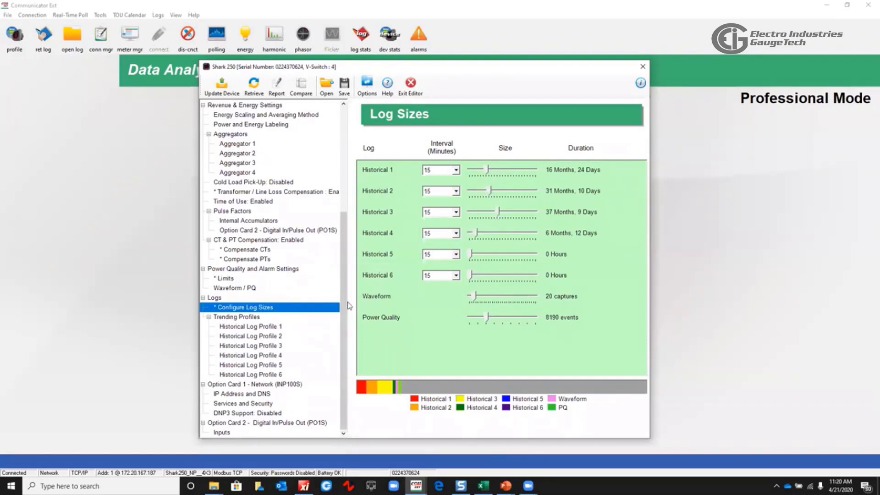
Review the configured log items in Historical Log Profiles 1 through 4
click(275, 327)
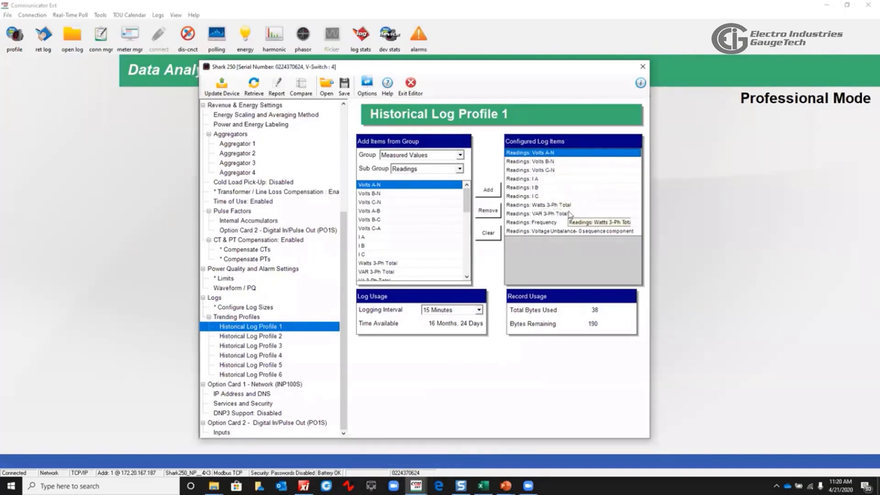
click(565, 214)
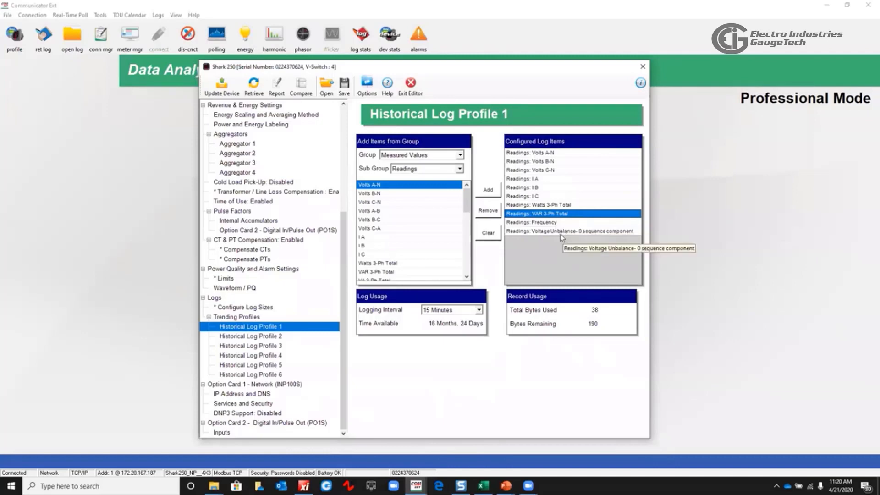
click(259, 337)
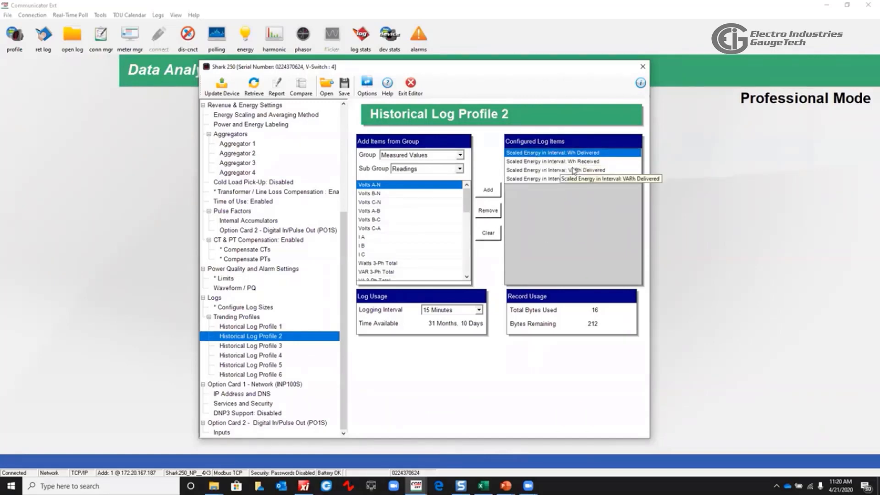
click(555, 164)
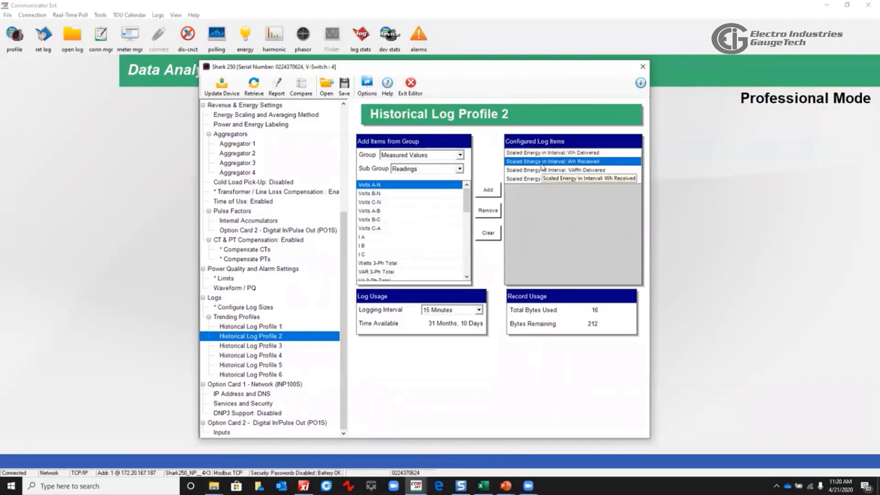
click(543, 180)
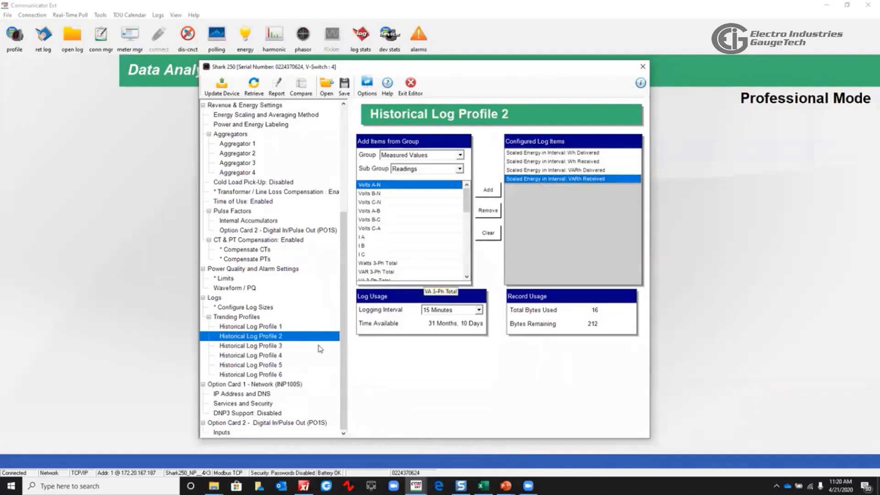
click(268, 347)
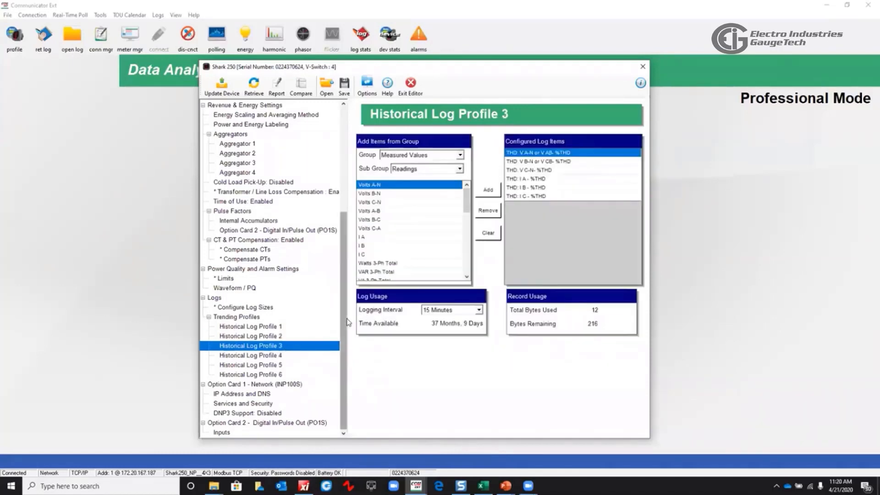
click(525, 163)
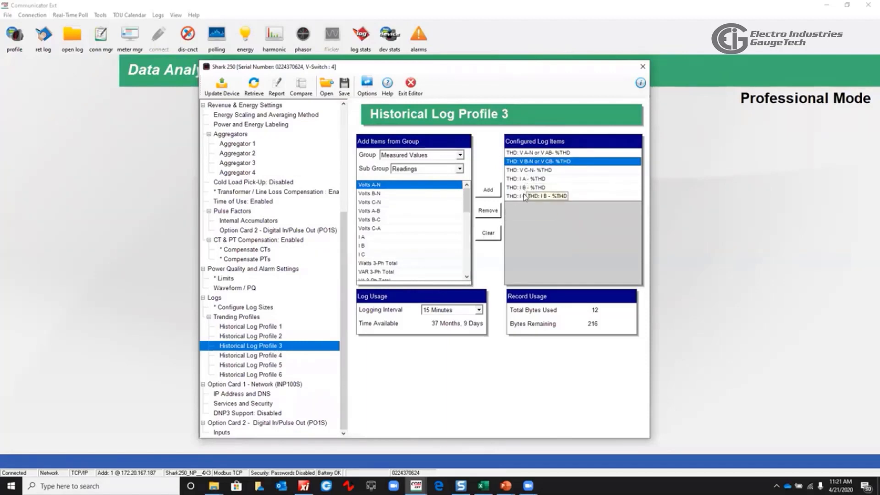
click(265, 356)
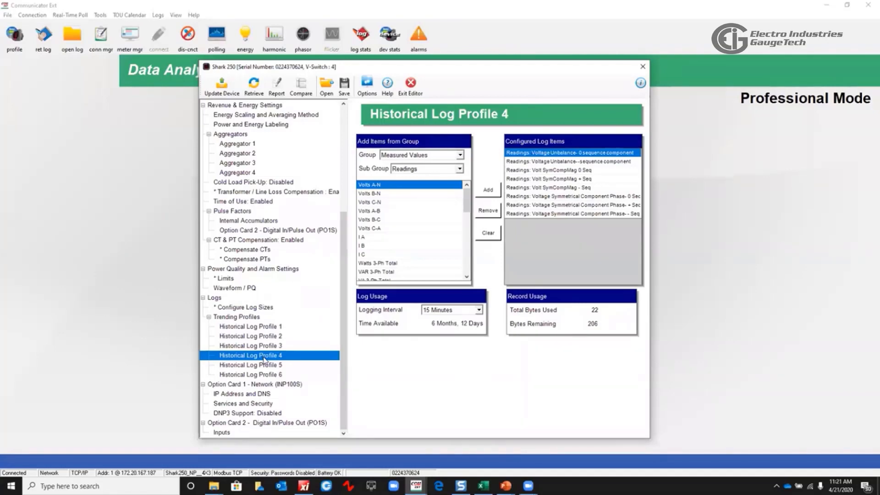
Page through Historical Log Profiles 1, 2, 6 and 5, returning to Profiles 1 and 2
click(264, 326)
click(268, 338)
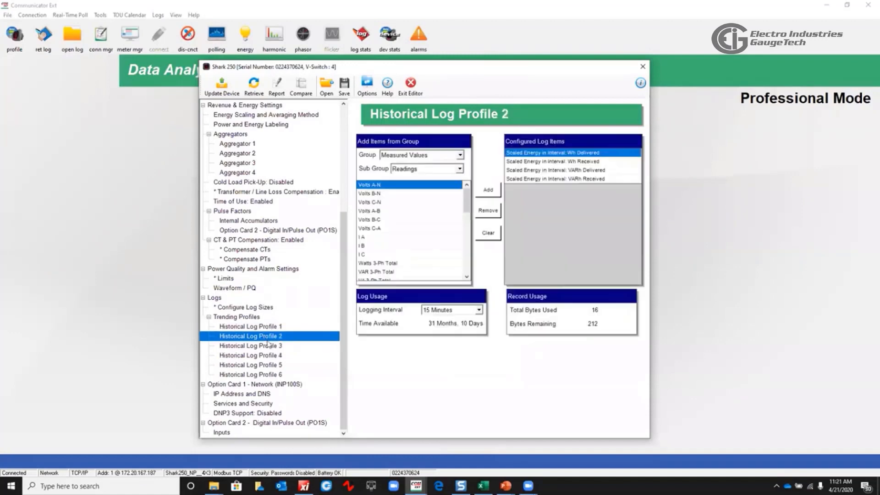
click(272, 375)
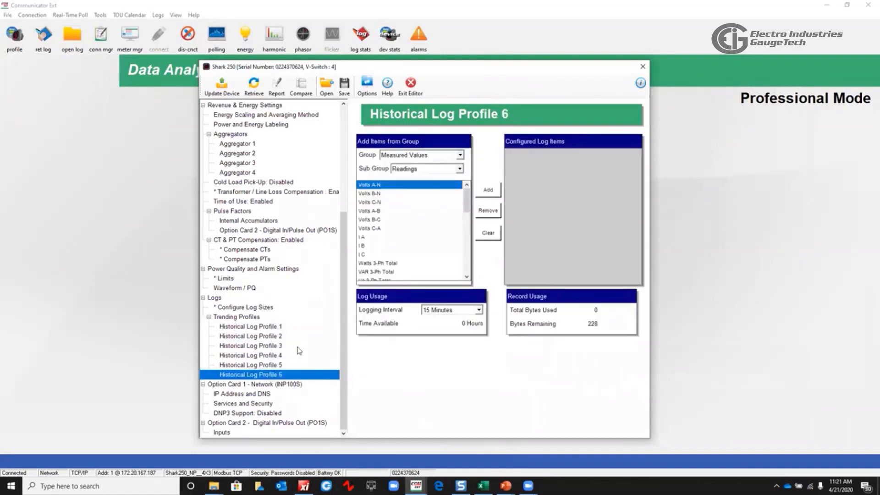
click(263, 366)
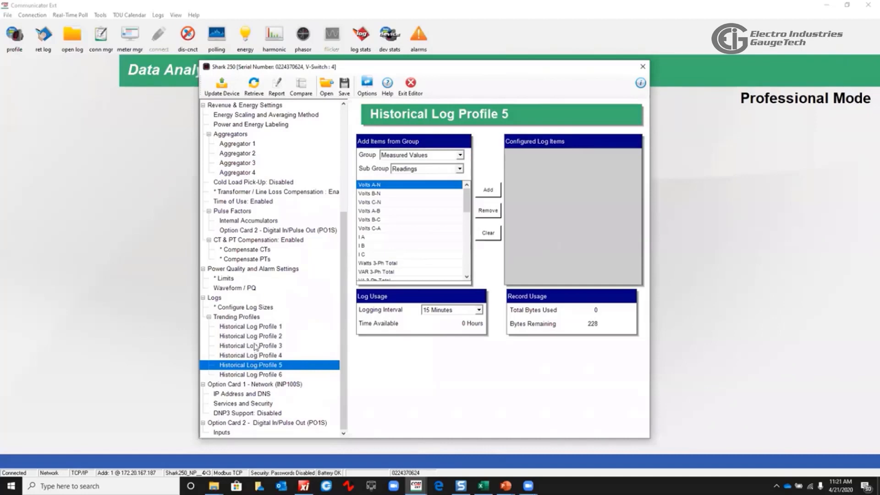
click(256, 327)
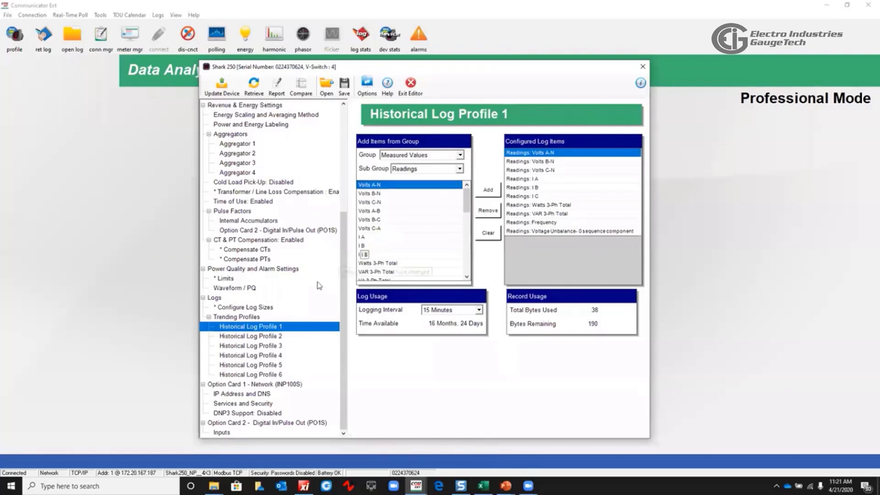
click(276, 337)
Browse the Energy group and its Scaled Energy in Interval sub group of available items in Historical Log Profile 2
click(460, 155)
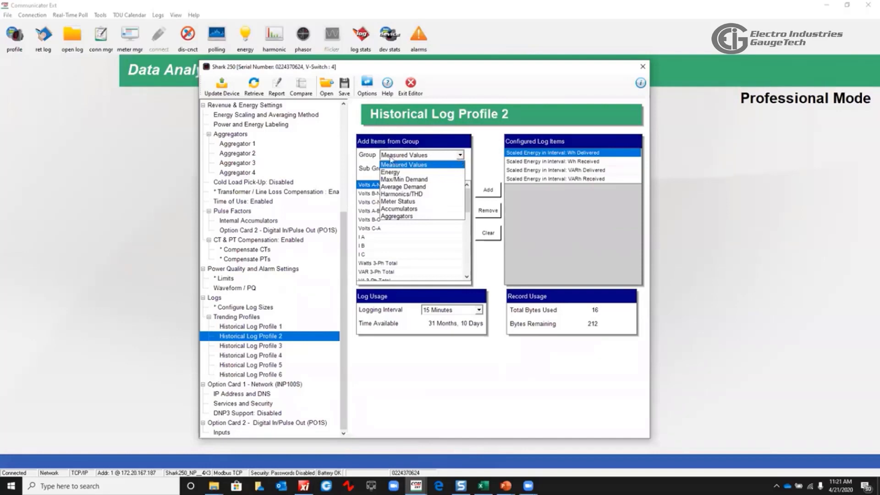
click(407, 169)
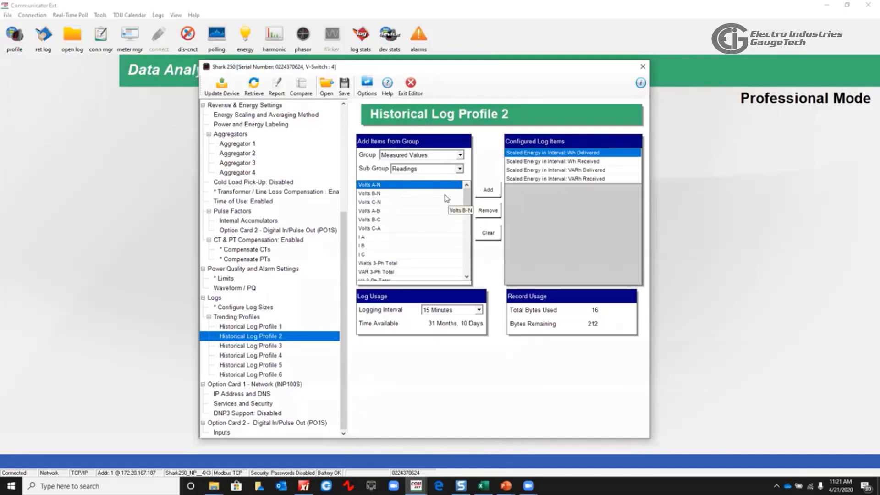
click(459, 154)
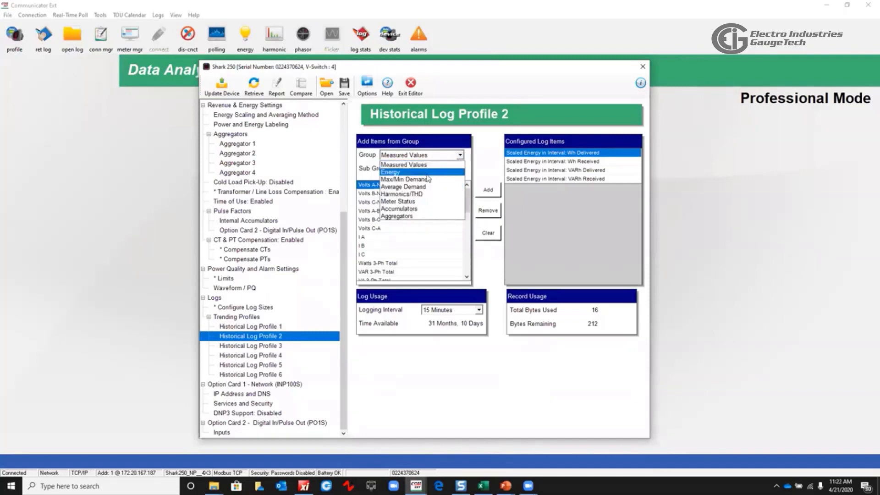
click(424, 173)
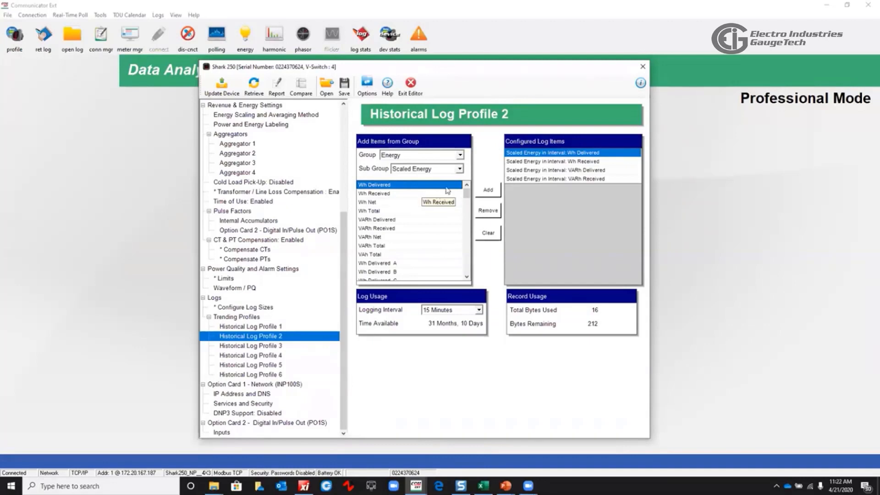
click(460, 169)
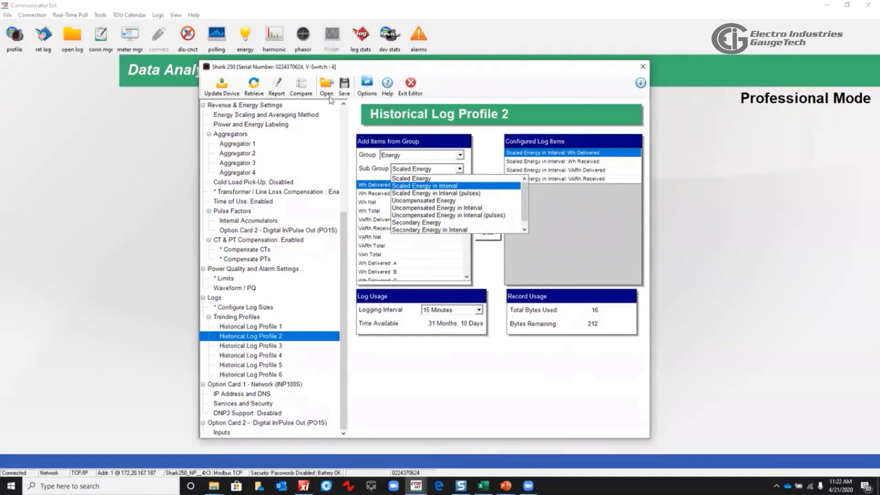
click(453, 193)
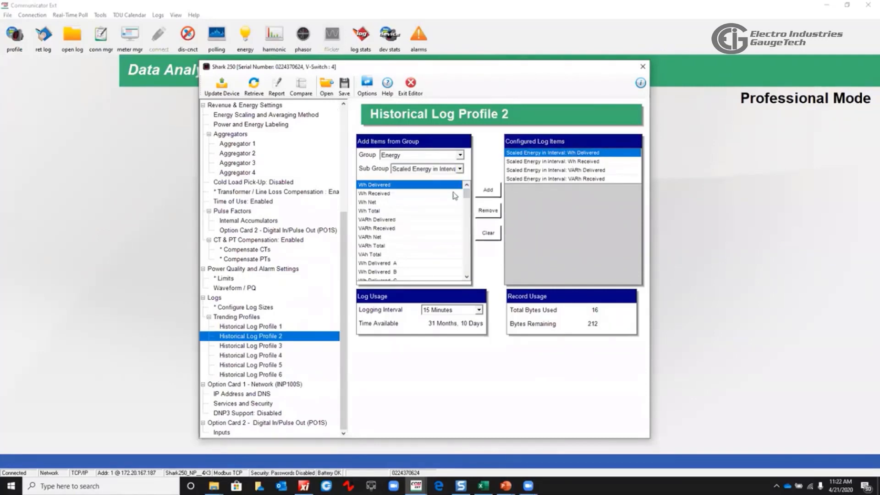
click(462, 169)
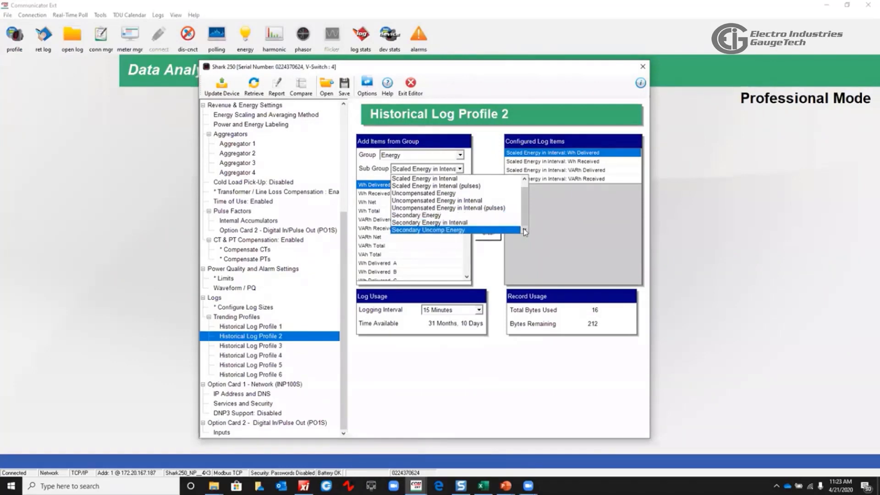
click(442, 178)
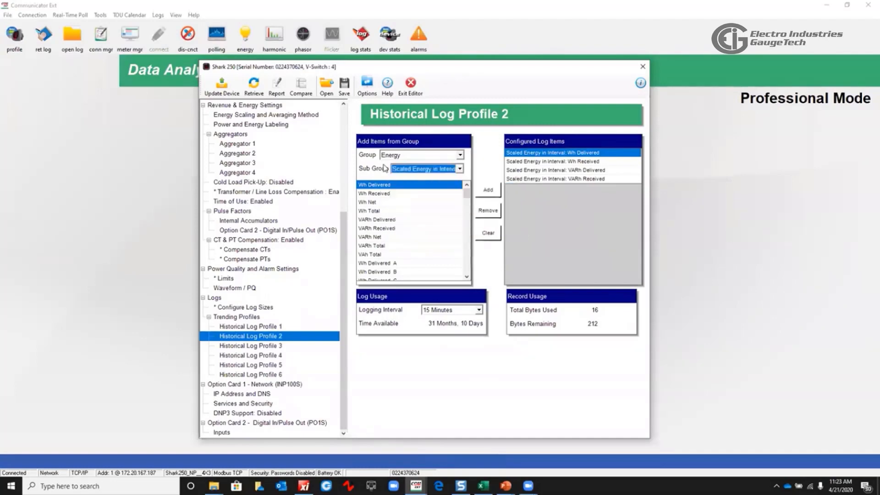
click(453, 170)
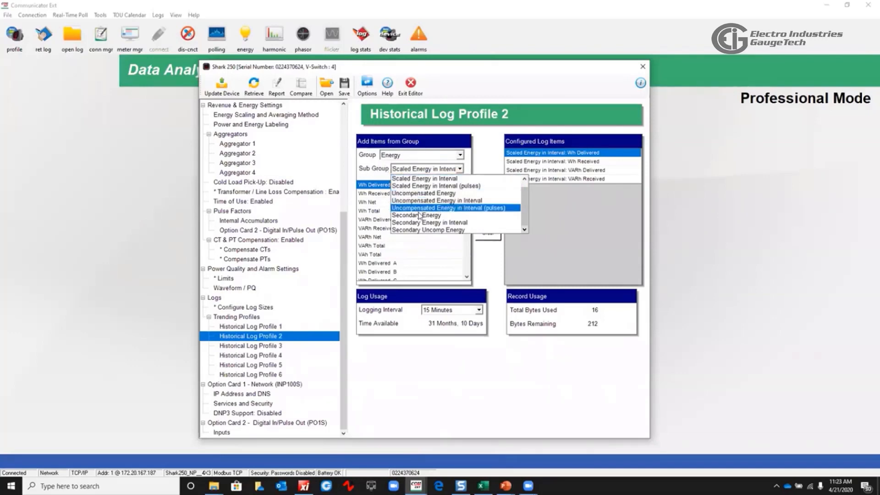
click(374, 178)
Browse the Max/Min Demand group and its sub groups of available log items
click(460, 155)
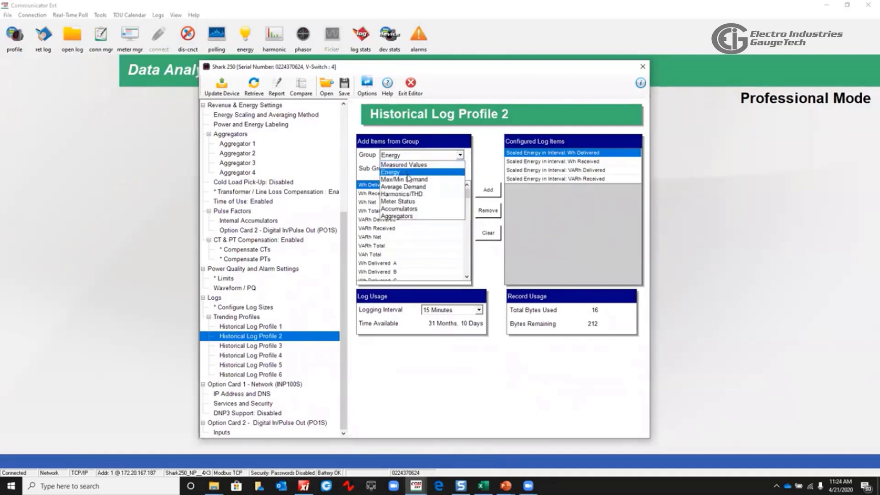
click(409, 179)
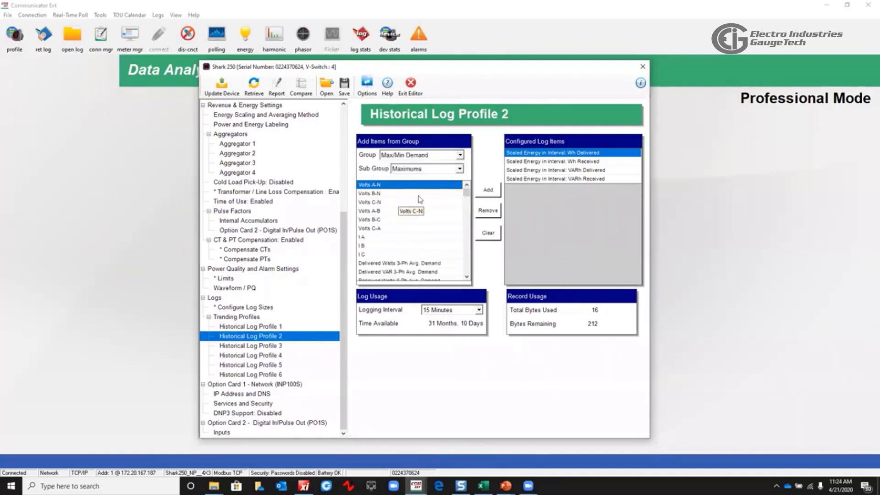
mouse_move(464, 197)
mouse_down()
mouse_move(463, 207)
mouse_move(463, 195)
mouse_up()
click(459, 169)
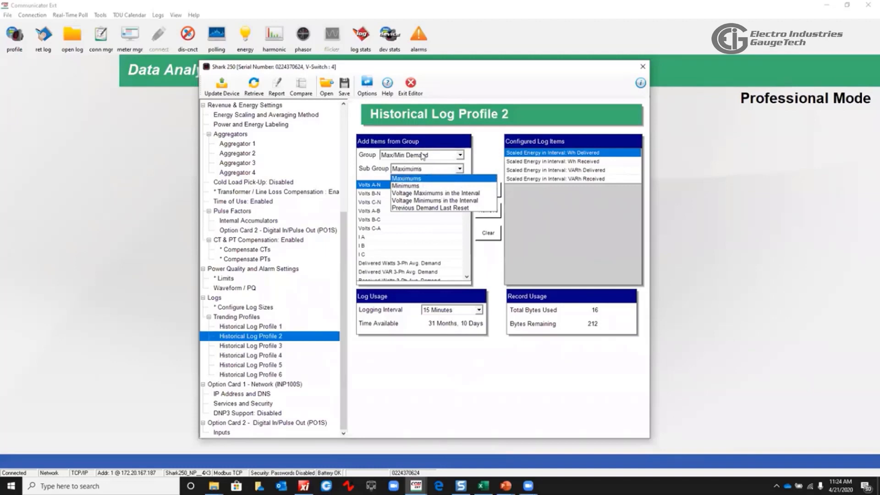
click(453, 169)
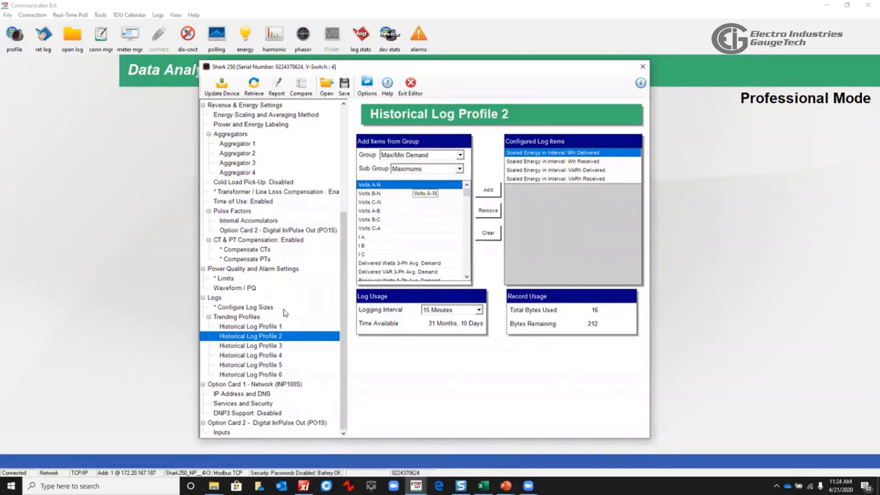
Switch through Historical Log Profiles 1 to 3 and view the logging interval options for Profile 3
click(257, 328)
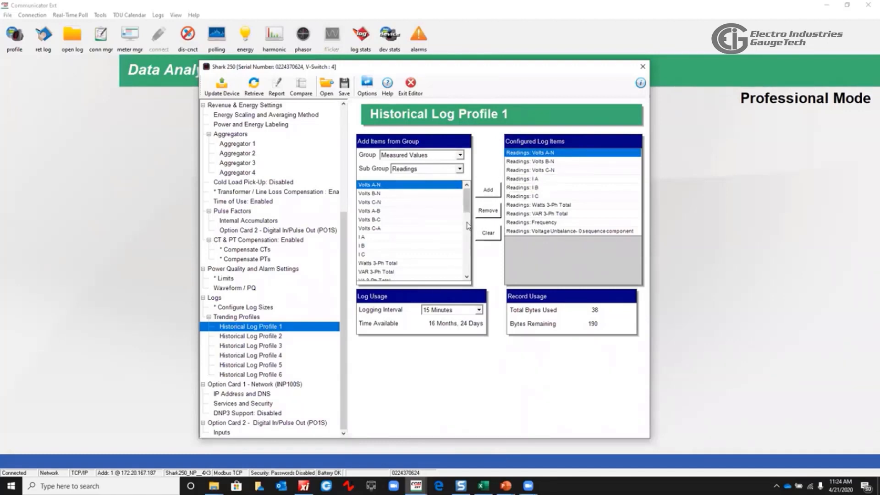
click(271, 338)
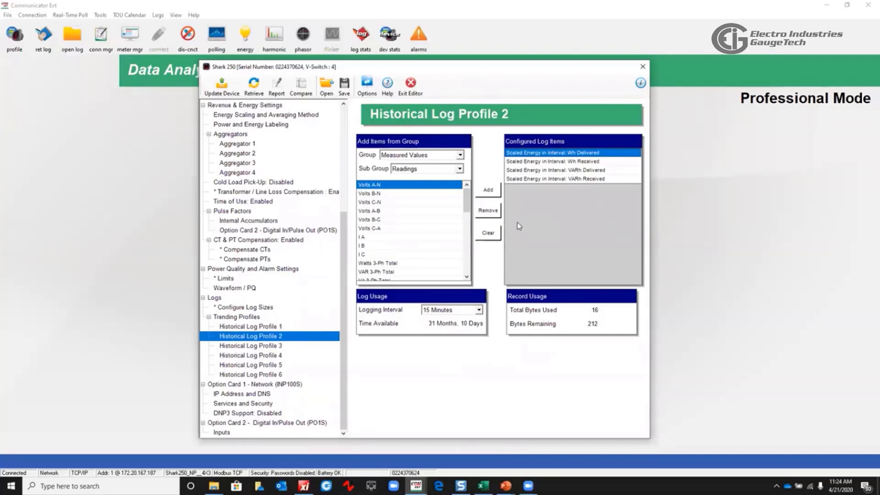
click(274, 346)
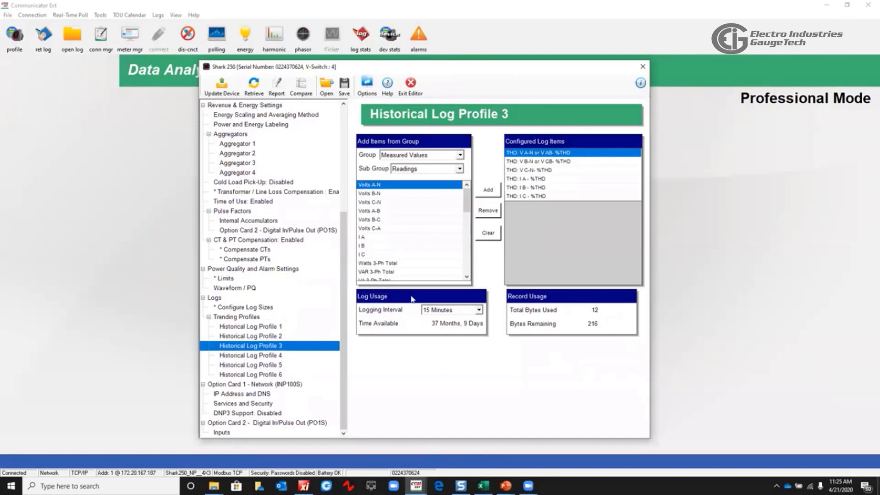
click(478, 310)
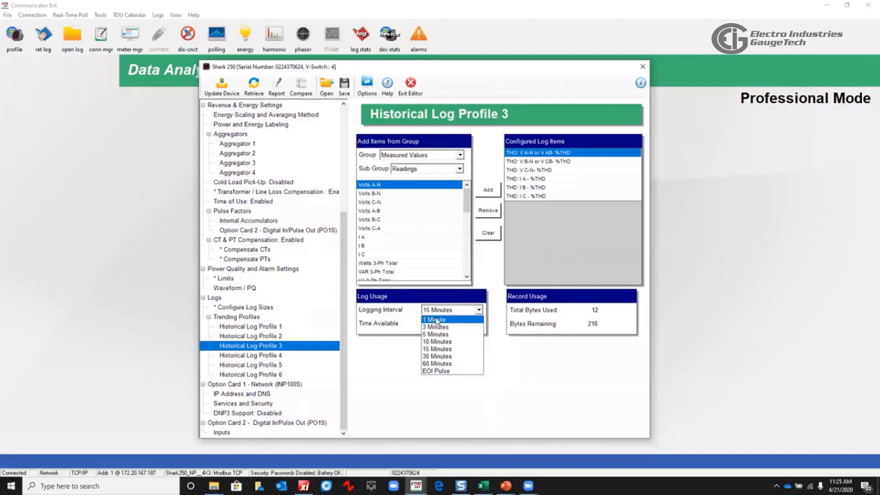
click(434, 290)
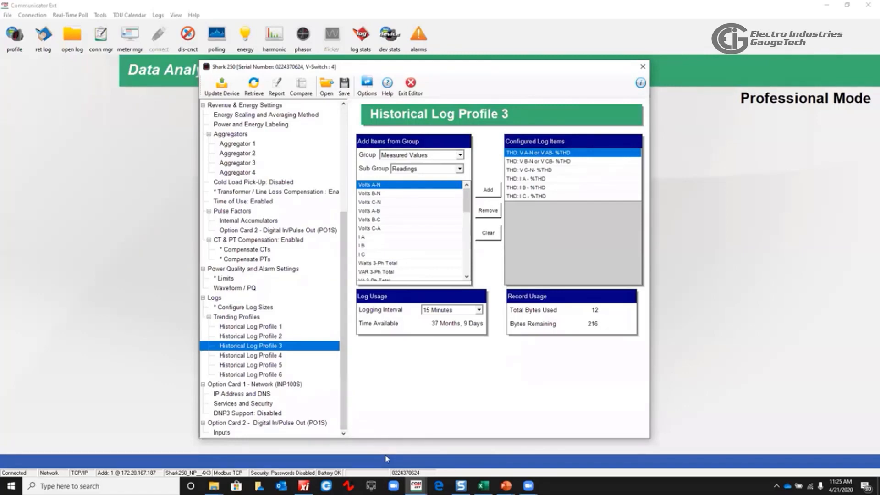
key(alt+Tab)
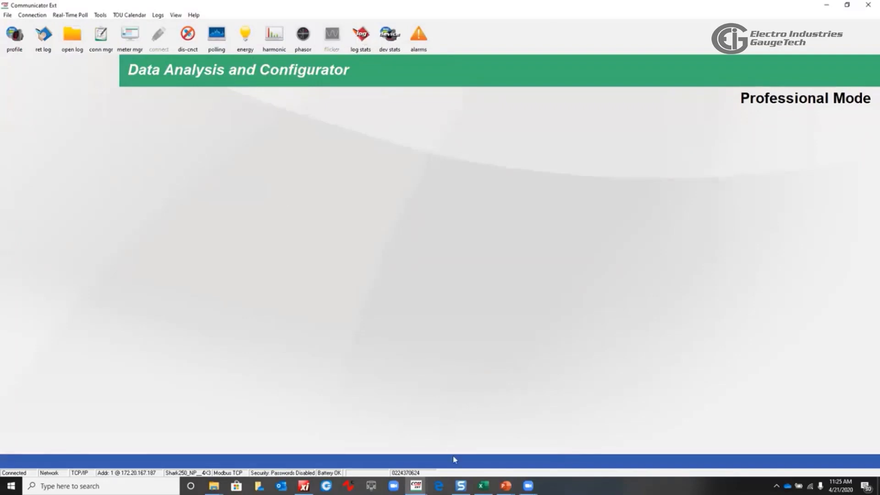
mouse_move(415, 485)
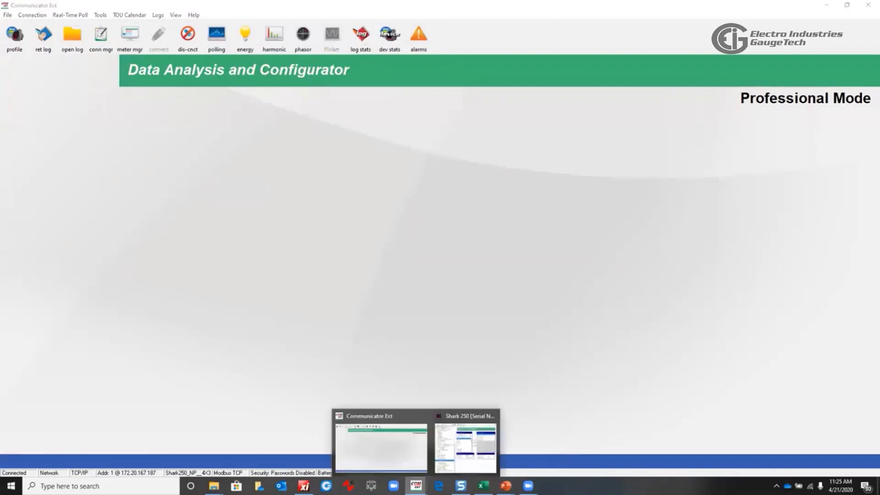
click(475, 459)
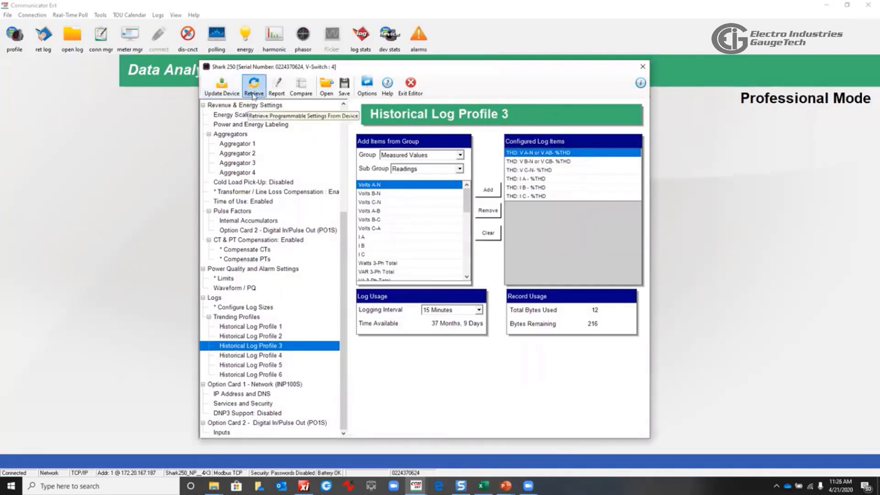
Compare the edited programmable settings against the original settings, scrolling through the comparison list before closing it
click(302, 87)
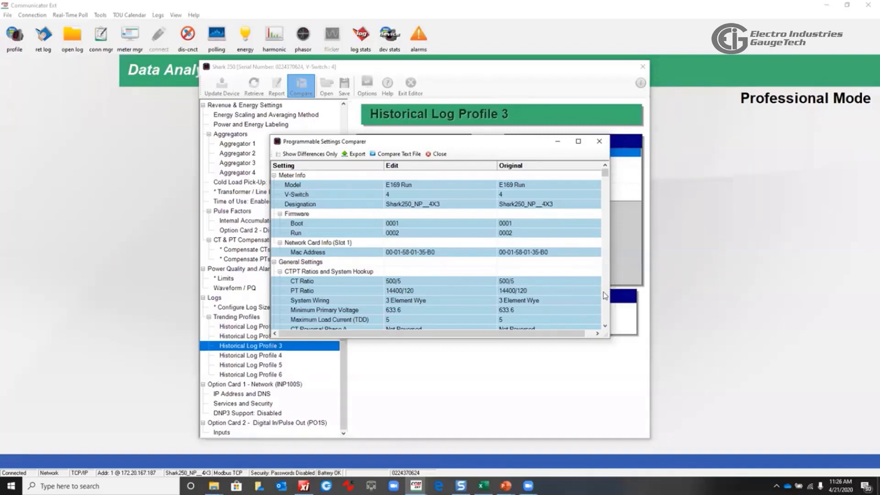
scroll(605, 294, down, 15)
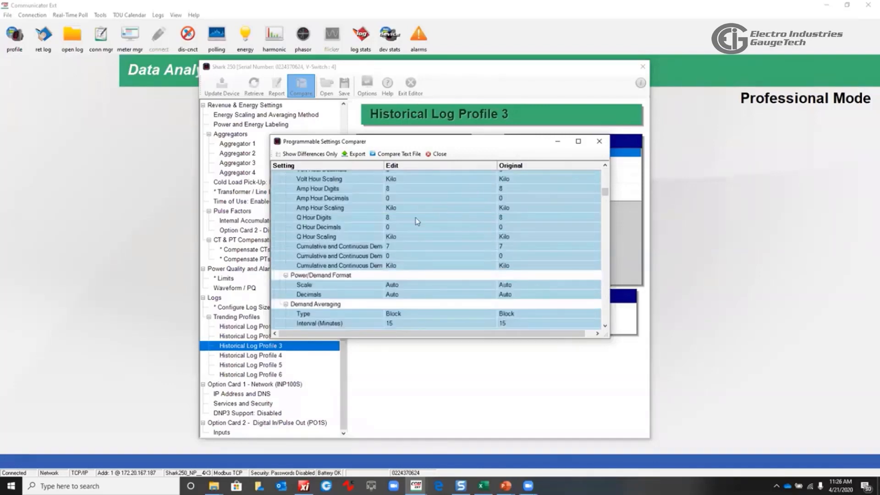
scroll(495, 197, up, 5)
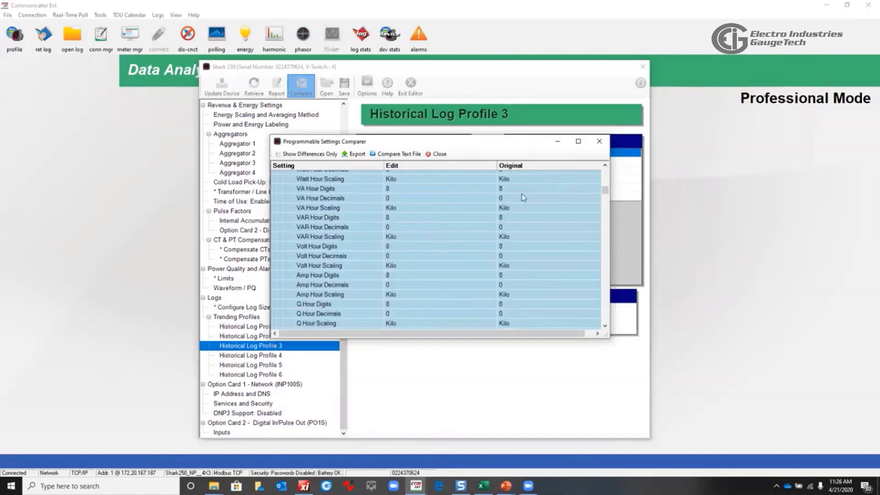
scroll(495, 196, up, 8)
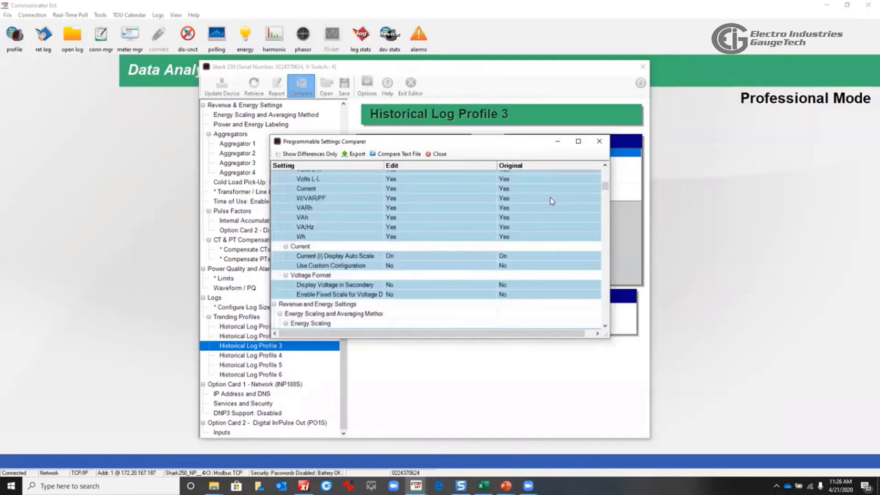
scroll(536, 199, up, 12)
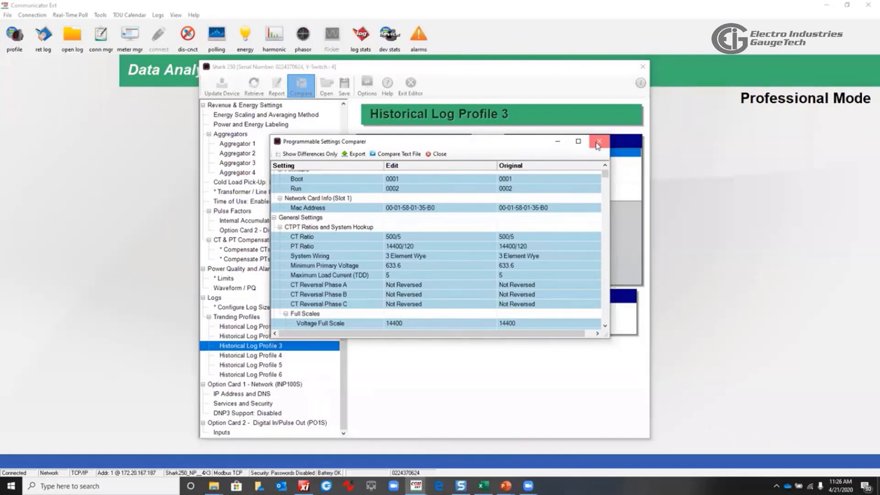
click(599, 142)
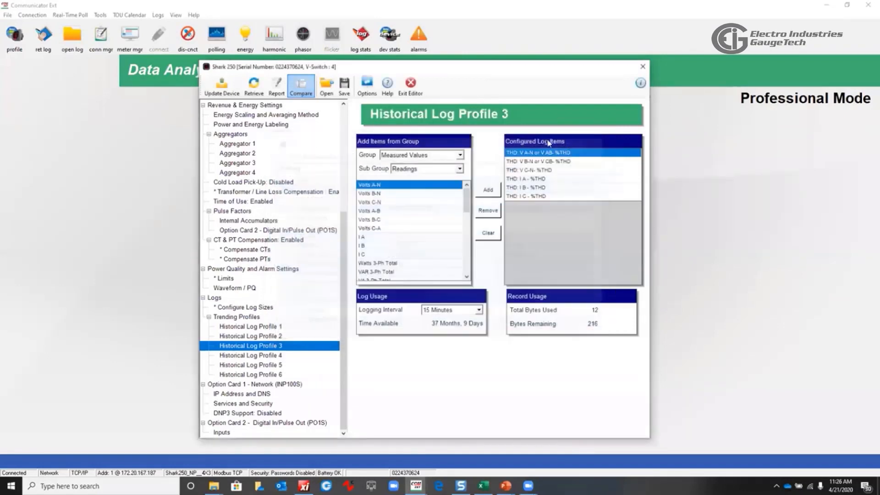
Decline updating the device with the programmable settings and exit the device profile editor
click(222, 85)
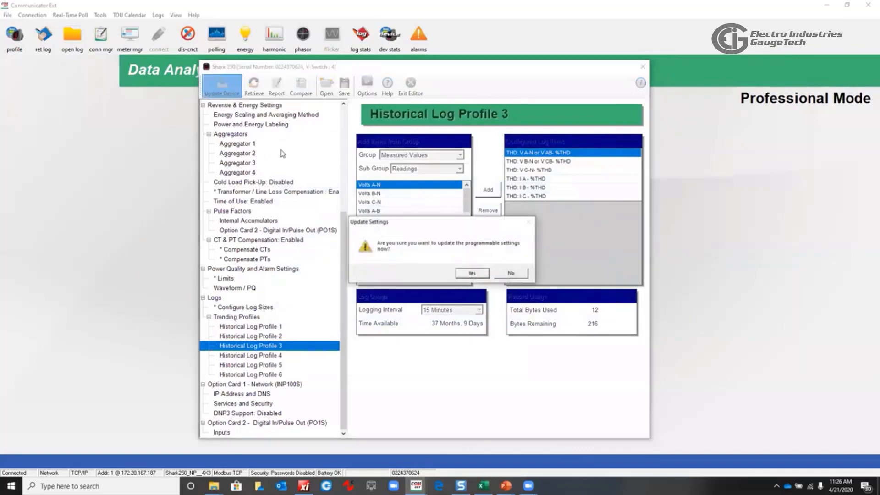
click(511, 274)
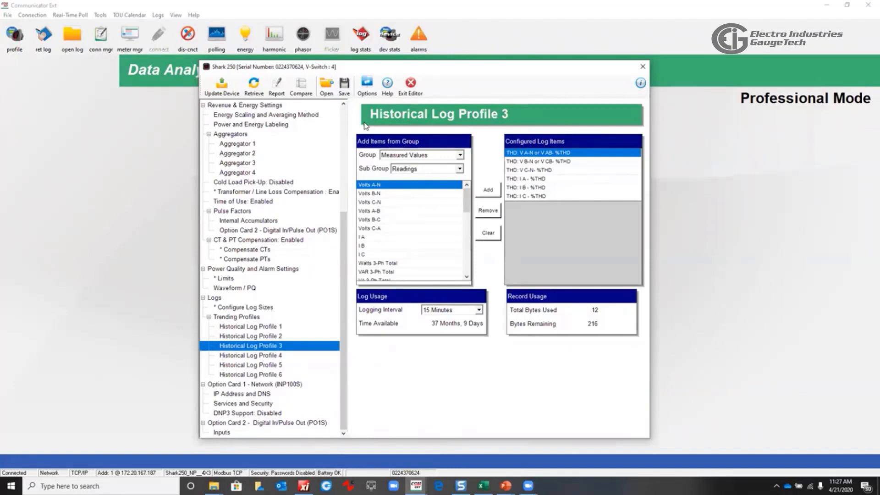
click(410, 84)
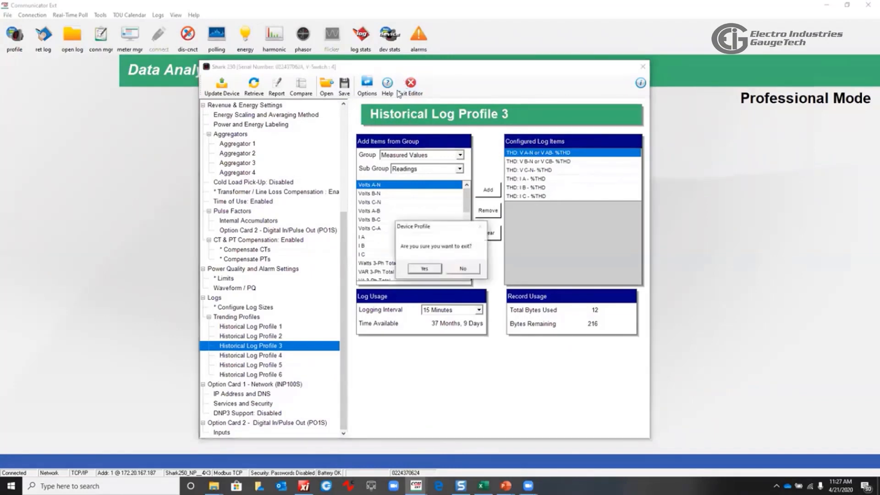
click(424, 269)
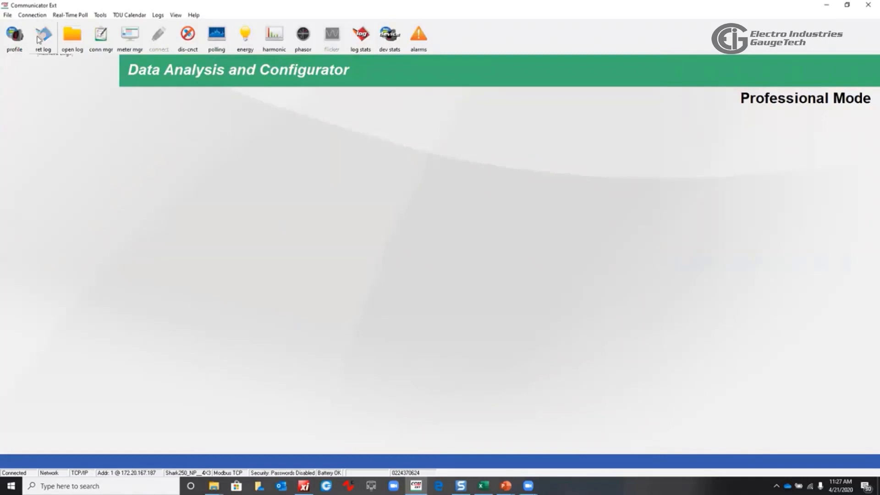
Open the logging status overview of the meter's logs and close it
click(361, 34)
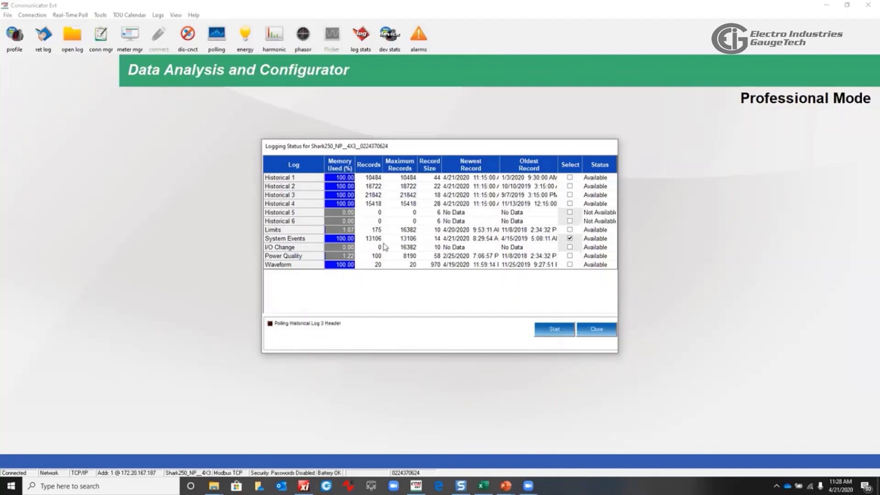
click(592, 332)
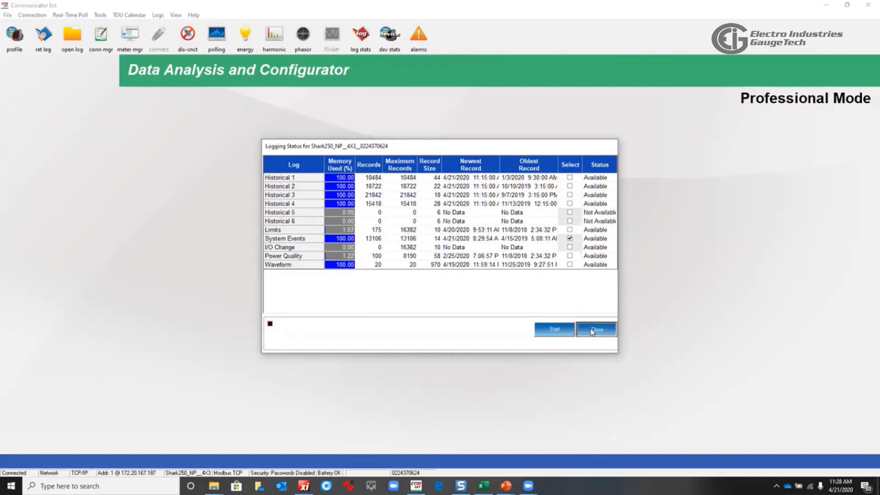
click(592, 332)
Retrieve Historical logs 1, 2, 3 and 4 from the meter
click(43, 35)
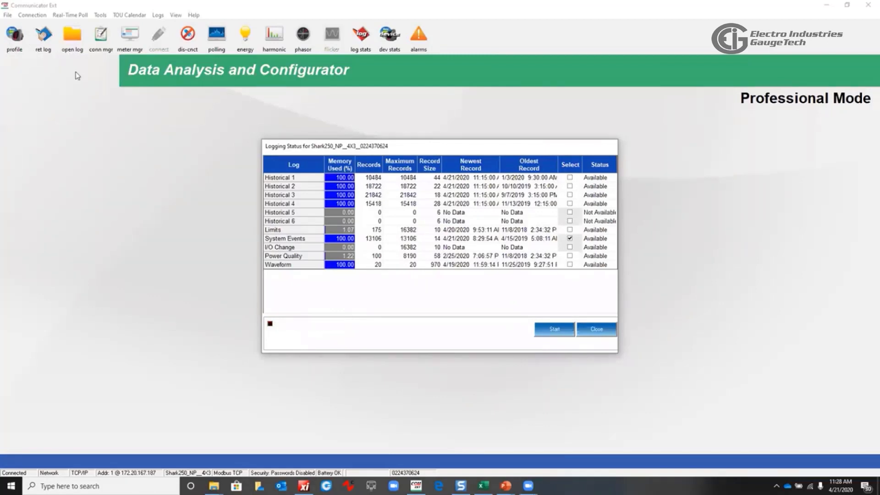
click(570, 177)
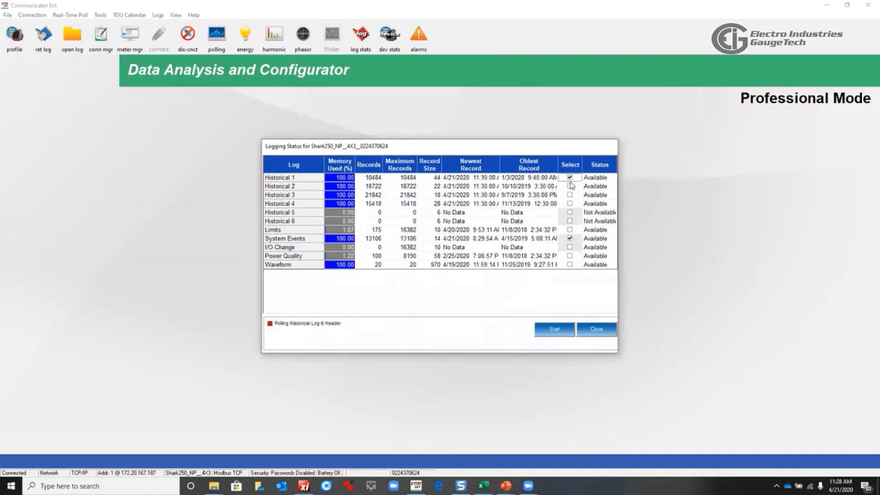
click(570, 177)
click(570, 186)
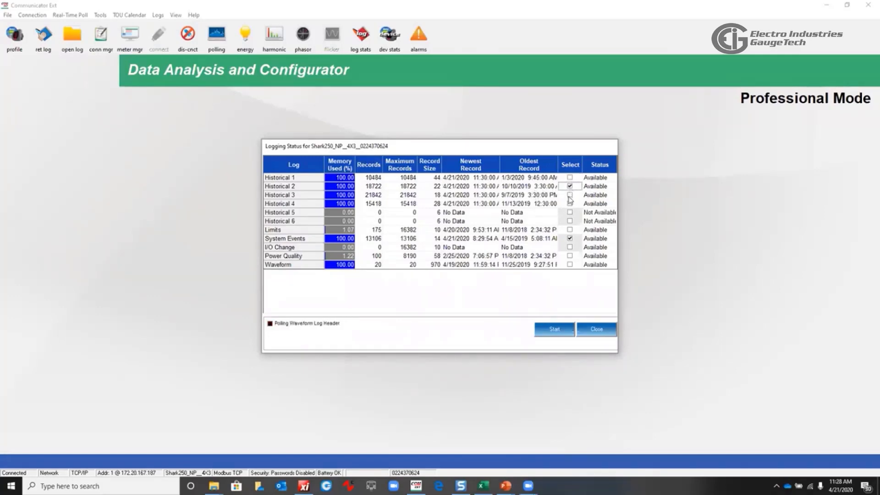
click(570, 177)
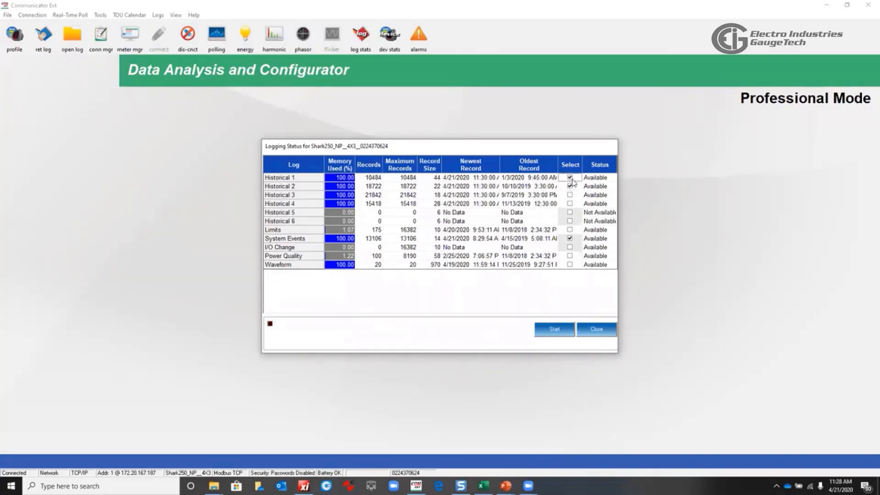
click(570, 196)
click(570, 204)
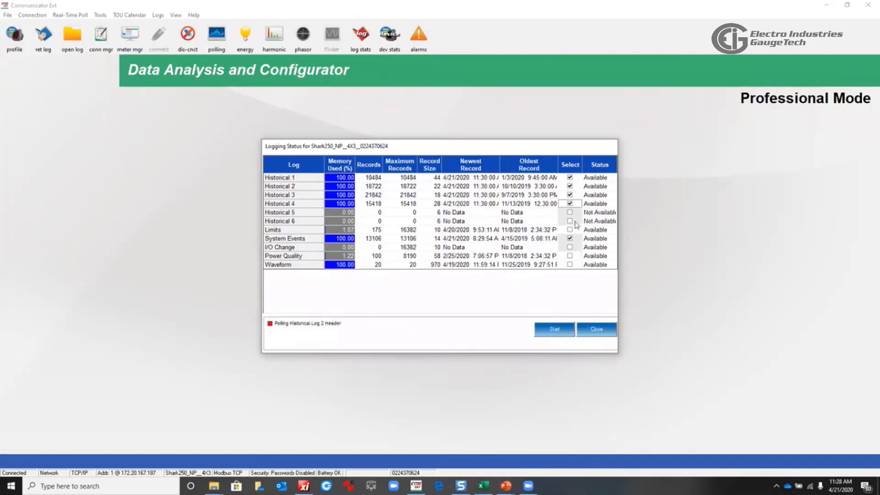
click(555, 329)
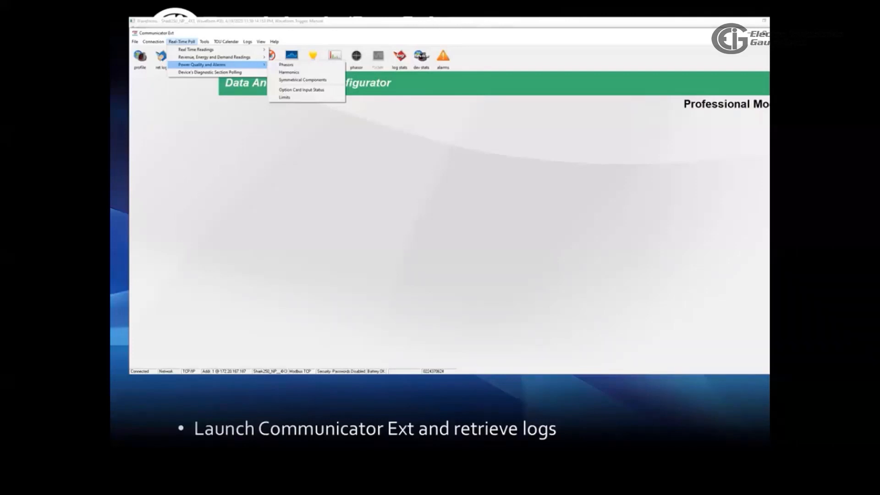
Switch back to Communicator Ext and close the logging status dialog
key(alt+Tab)
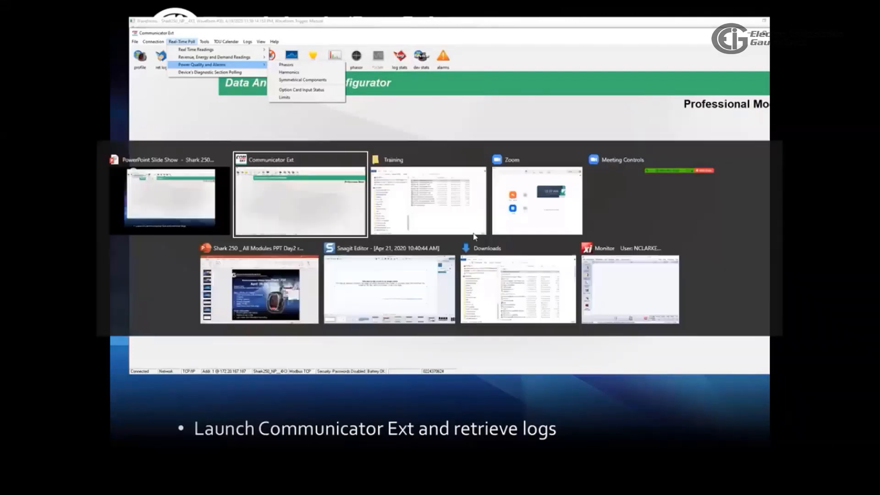
key(Tab)
key(Tab)
key(Tab)
key(Tab)
key(Tab)
key(Tab)
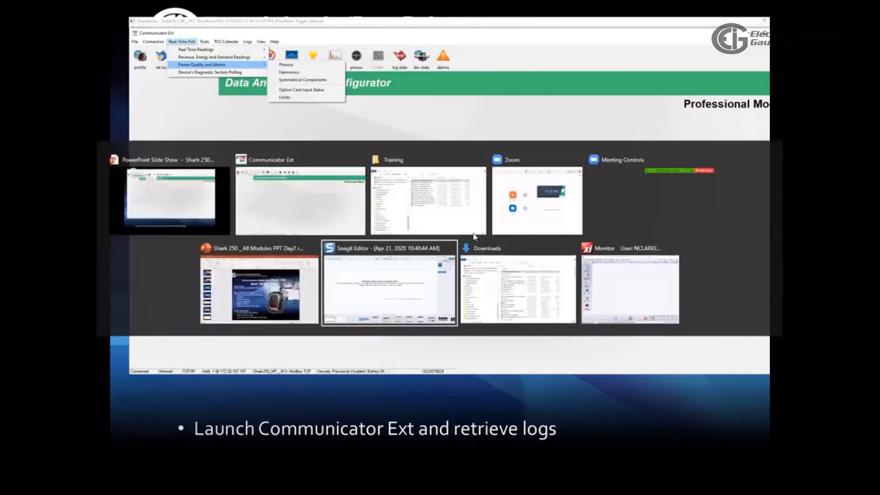
key(Tab)
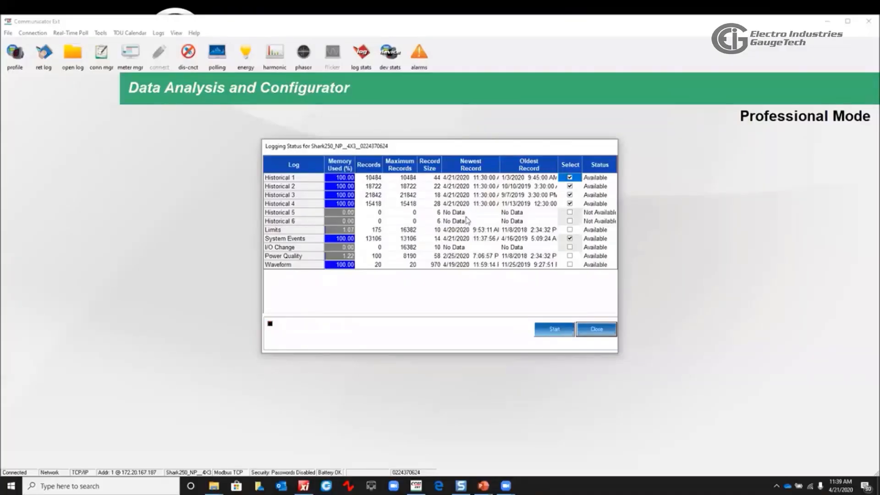
click(593, 327)
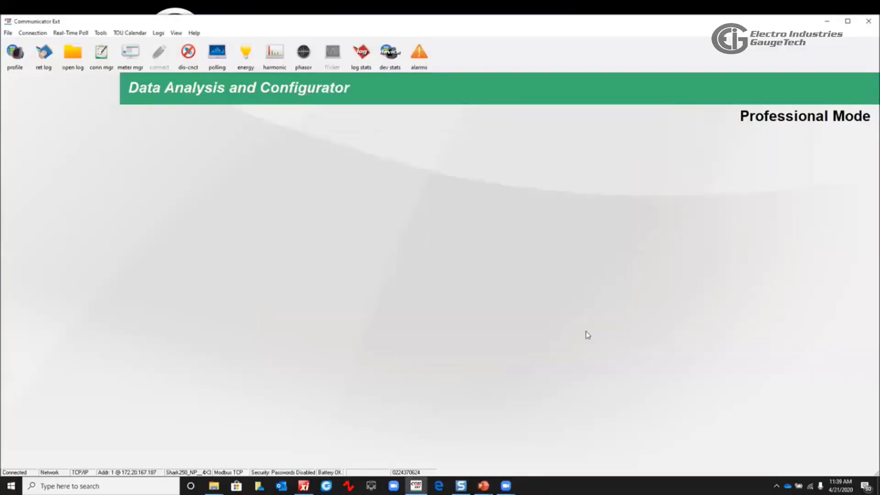
Poll the real-time phasor readings under Power Quality and Alarms, then close the phasor display
click(75, 34)
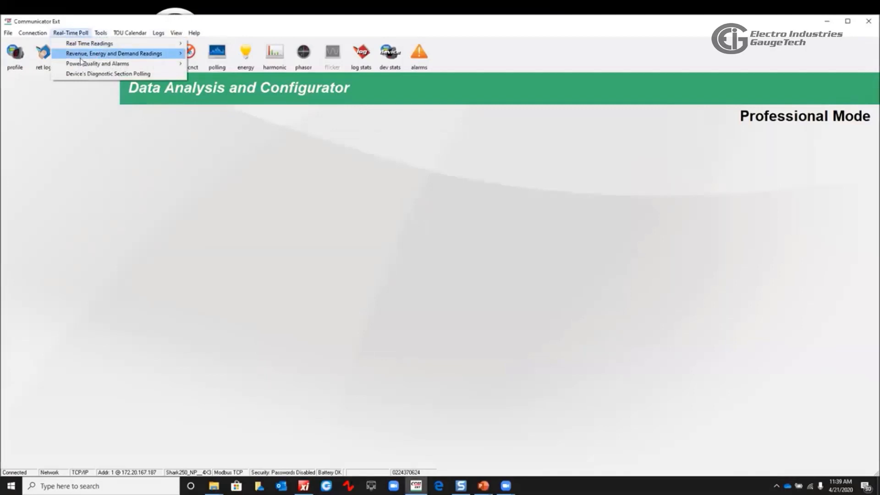
mouse_move(82, 63)
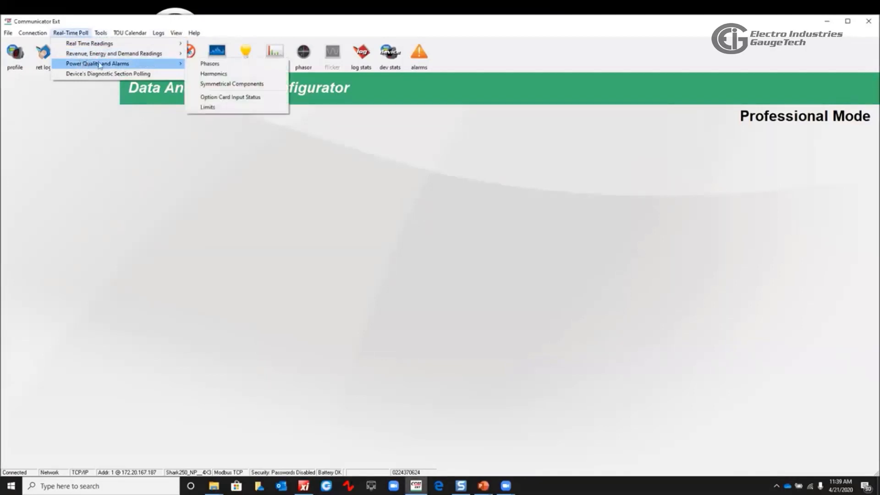
click(206, 67)
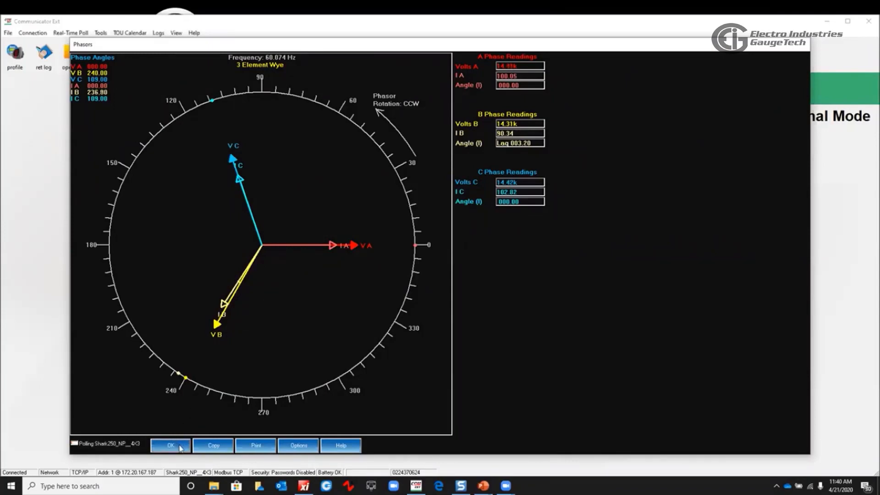
click(171, 445)
Poll the real-time harmonics readings for Volts A, then close the harmonics display
click(100, 33)
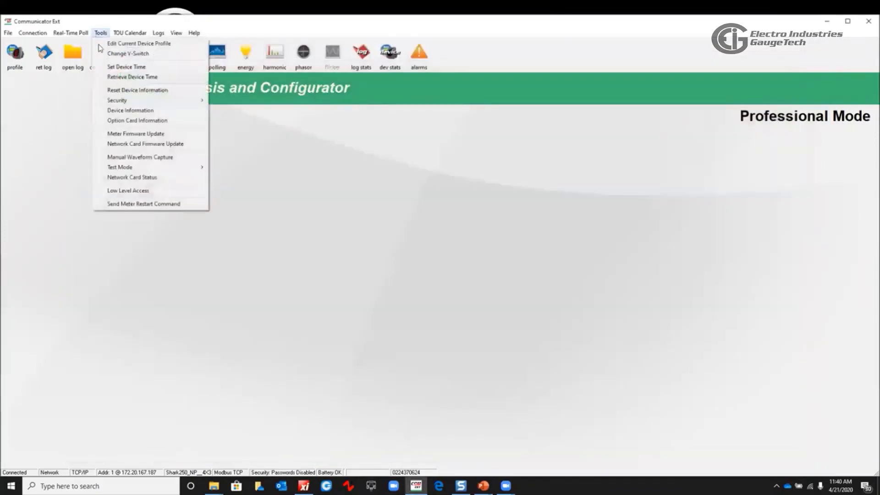
mouse_move(73, 33)
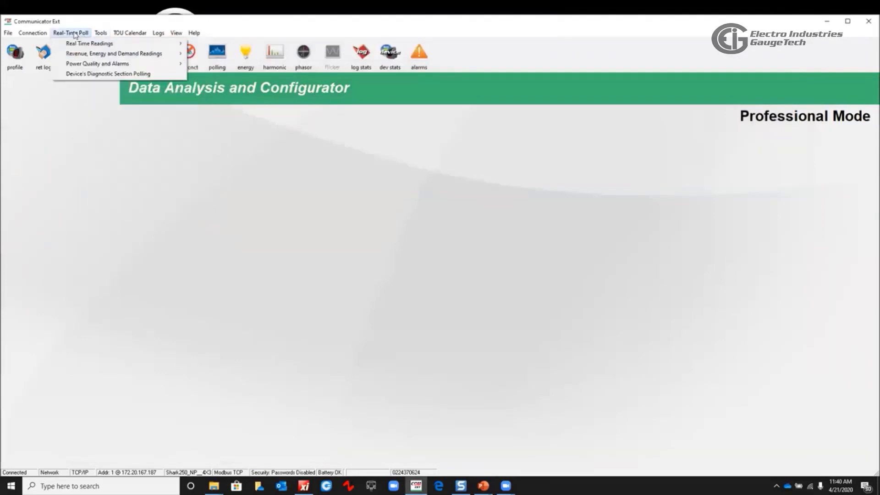
mouse_move(188, 75)
click(210, 74)
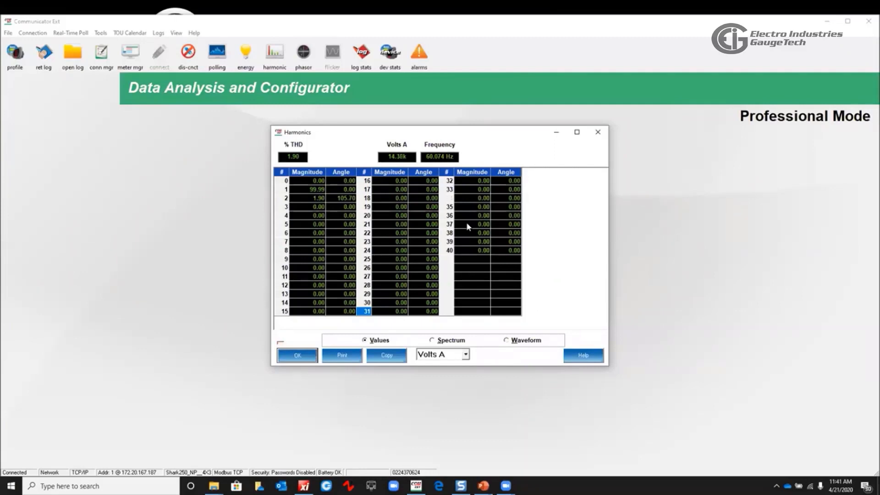
click(301, 358)
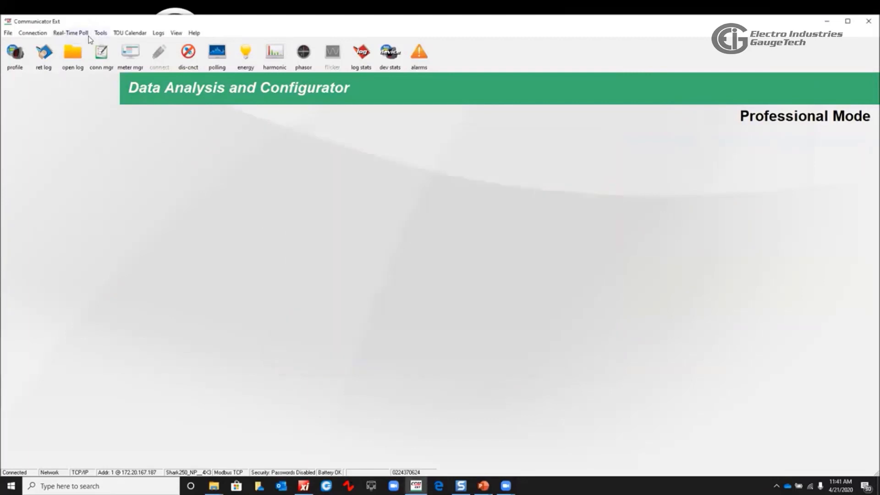
Poll the real-time symmetrical components of the voltages, then close the display
click(82, 33)
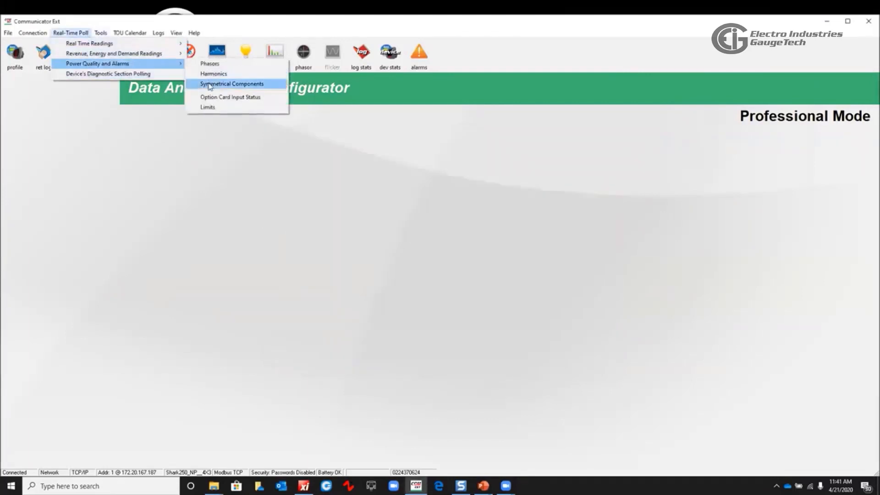
click(210, 83)
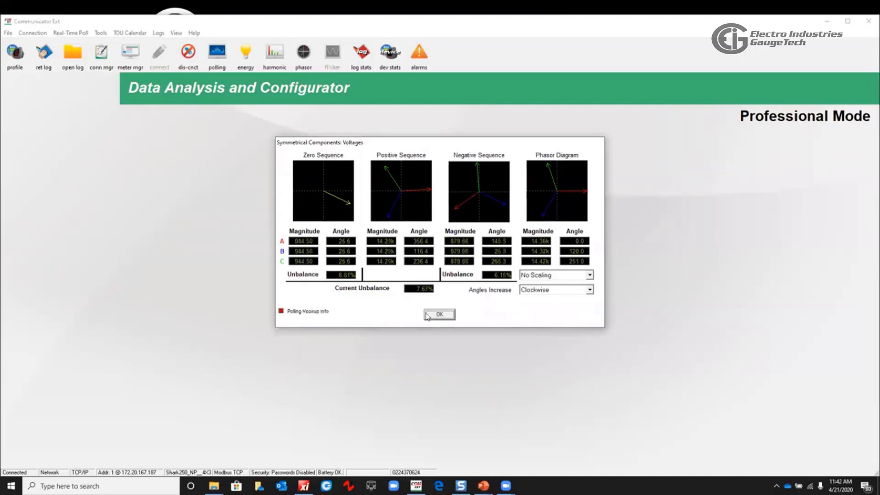
click(439, 316)
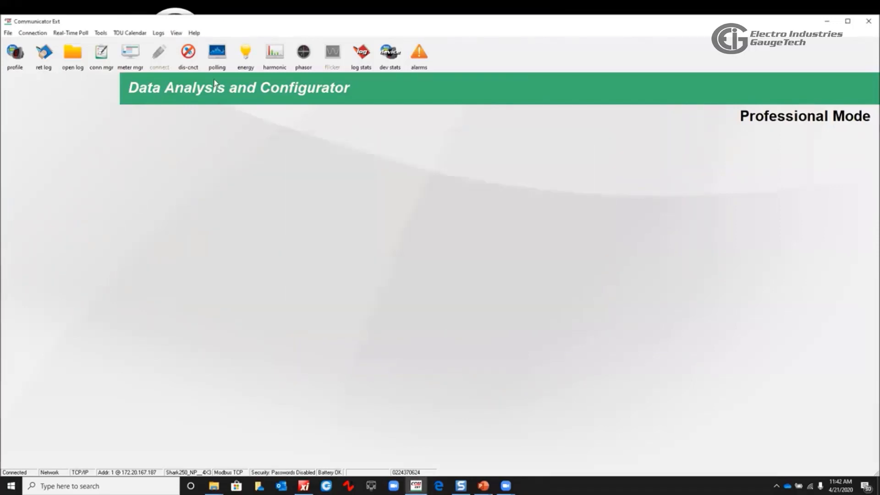
Poll the real-time voltage, current and power readings, then close the polling display
click(217, 52)
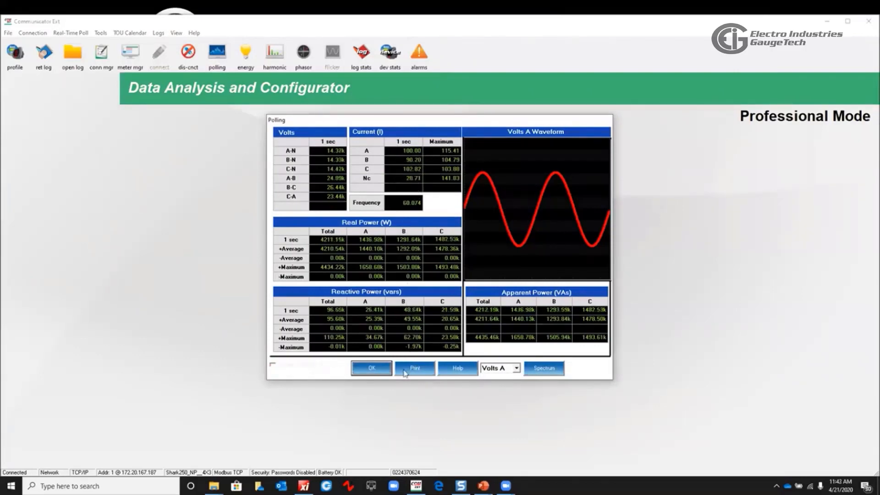
click(387, 370)
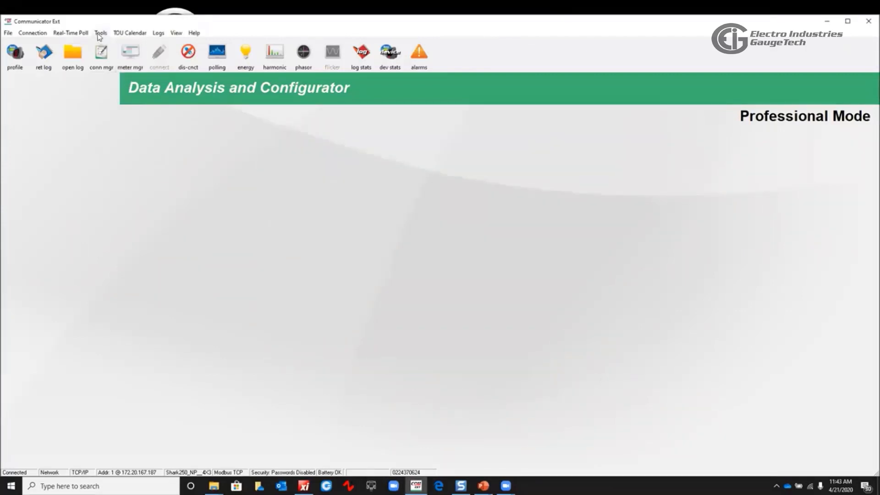
click(70, 32)
mouse_move(88, 55)
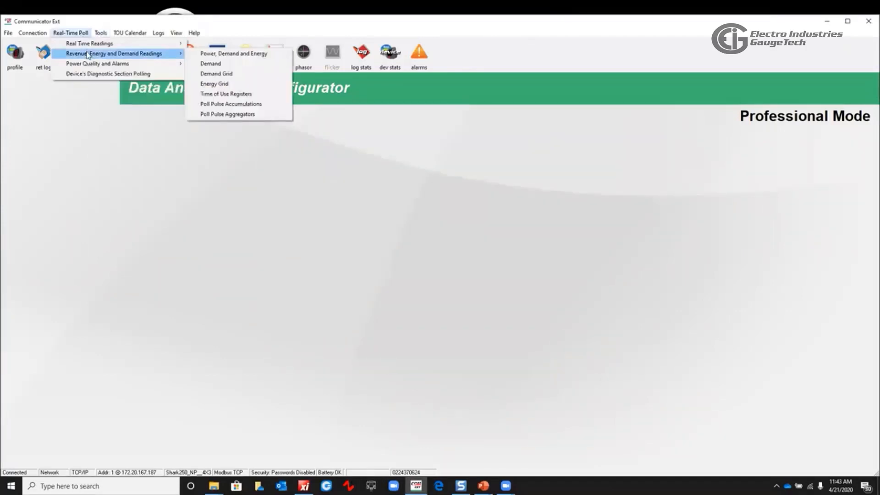
mouse_move(163, 64)
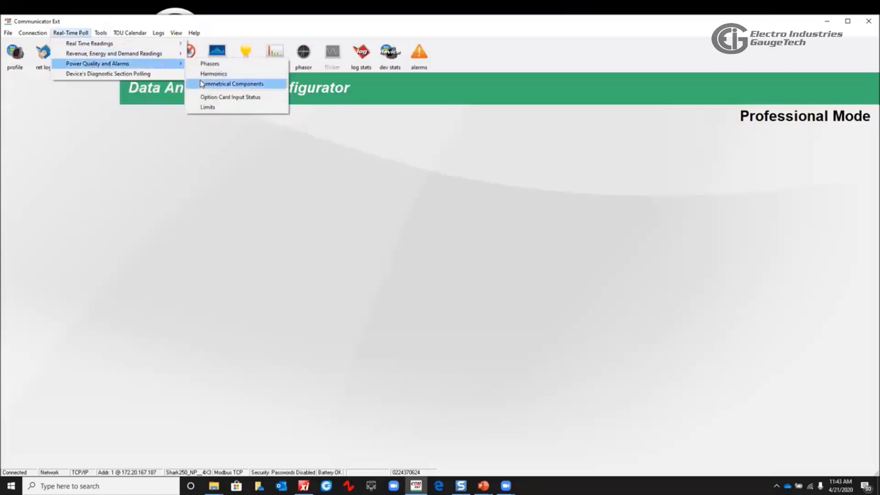
click(178, 165)
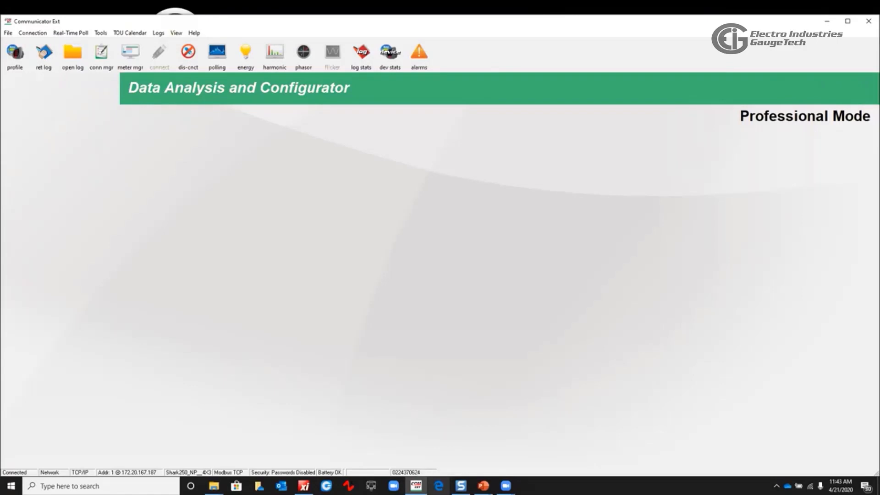
Switch to the web browser and view the meter's Power Quality and Information web pages
click(439, 486)
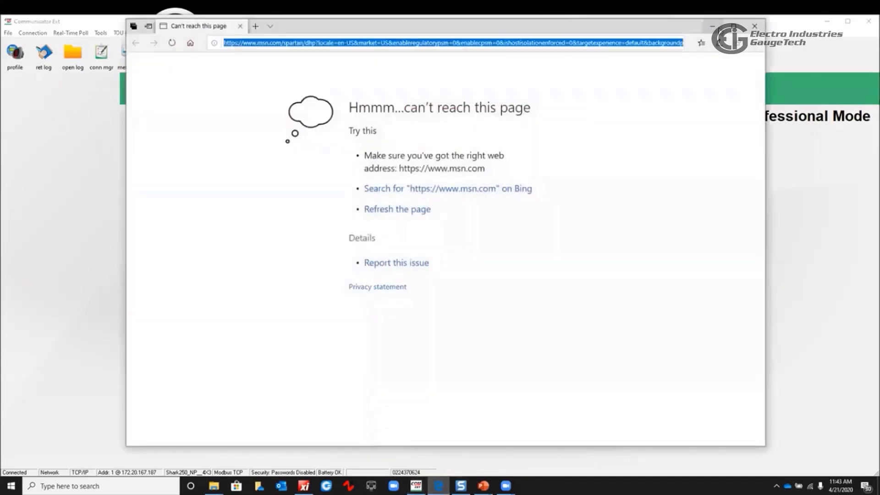
click(712, 26)
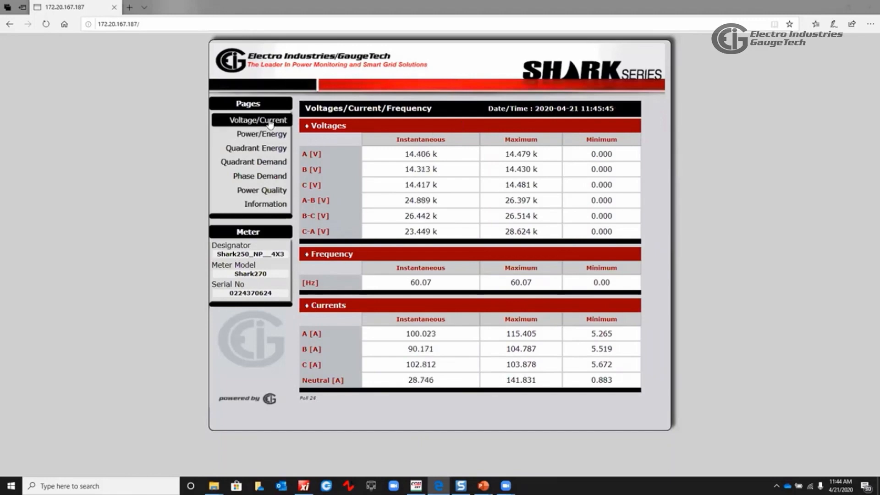
click(276, 195)
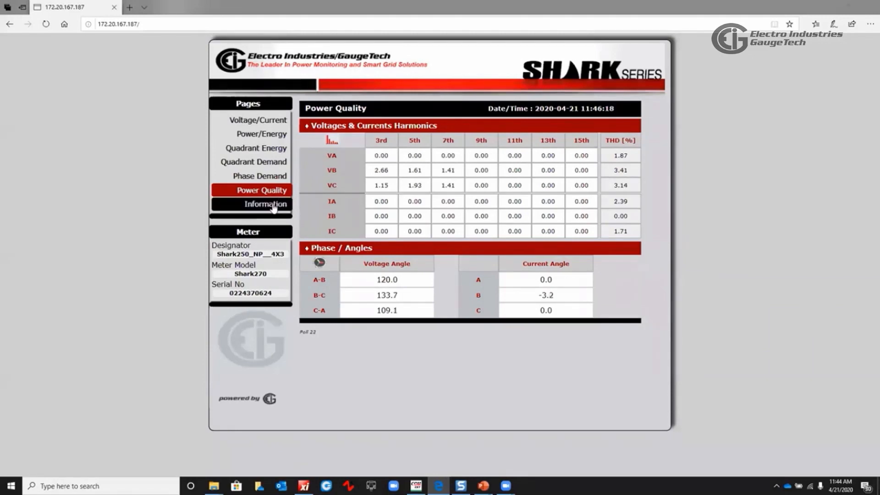
click(274, 206)
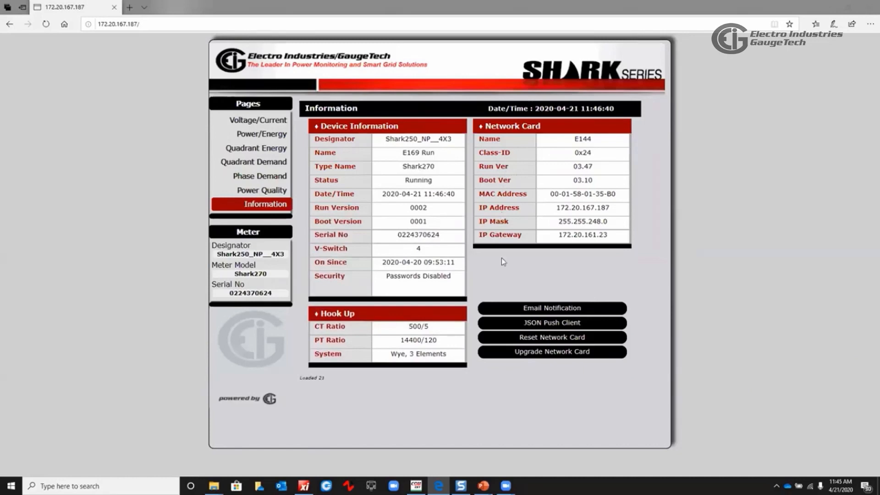
Open Email Notification setup and set the SMTP server URL to SMTP.MAIL.COM, then continue to Watched Events
click(546, 310)
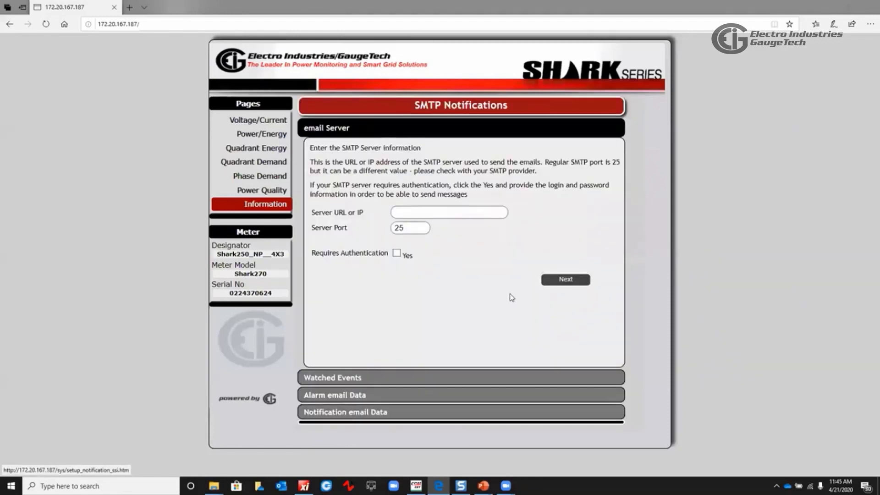
click(432, 214)
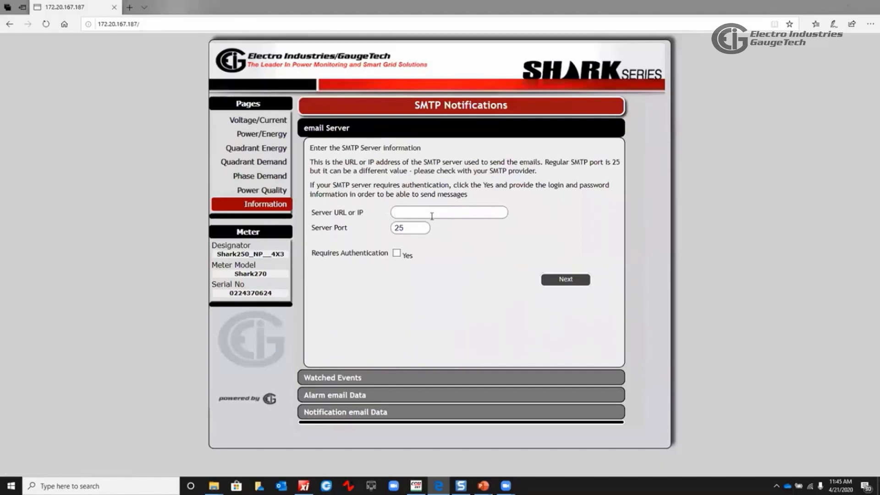
text(SMTP.MAIL.COM)
click(559, 283)
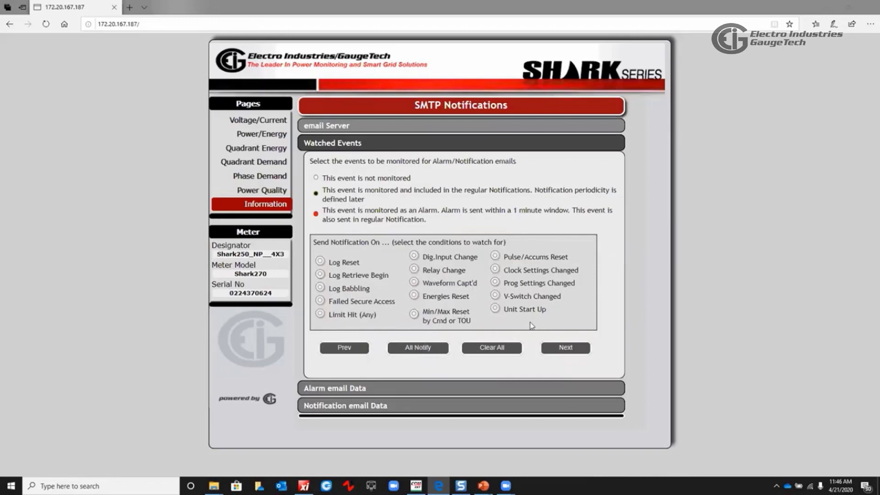
Mark Prog Settings Changed as a watched event, view the Alarm email Data section, and return to Watched Events
click(495, 283)
click(566, 349)
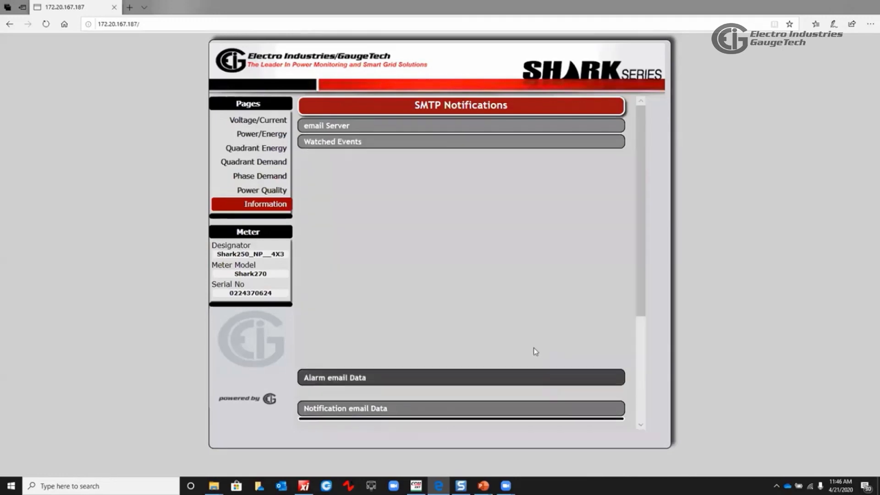
click(382, 207)
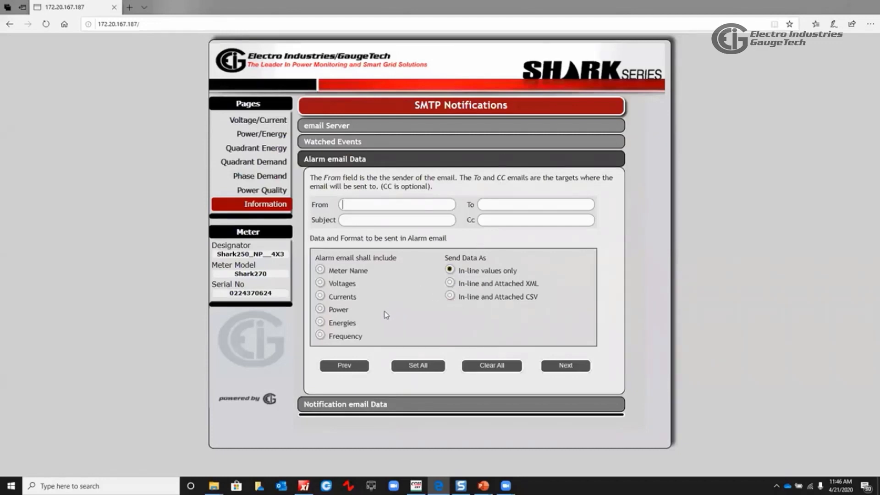
click(356, 370)
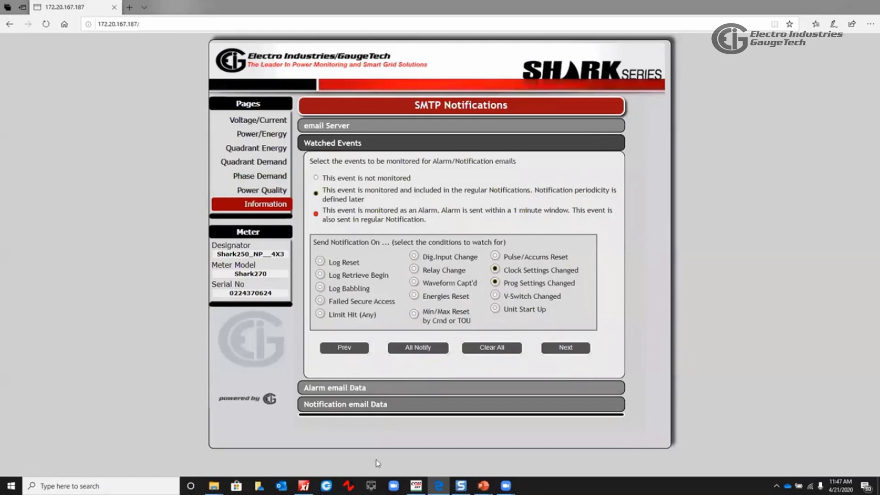
Switch back to Communicator Ext and reconnect to the meter at host 172.20.167.187
click(416, 486)
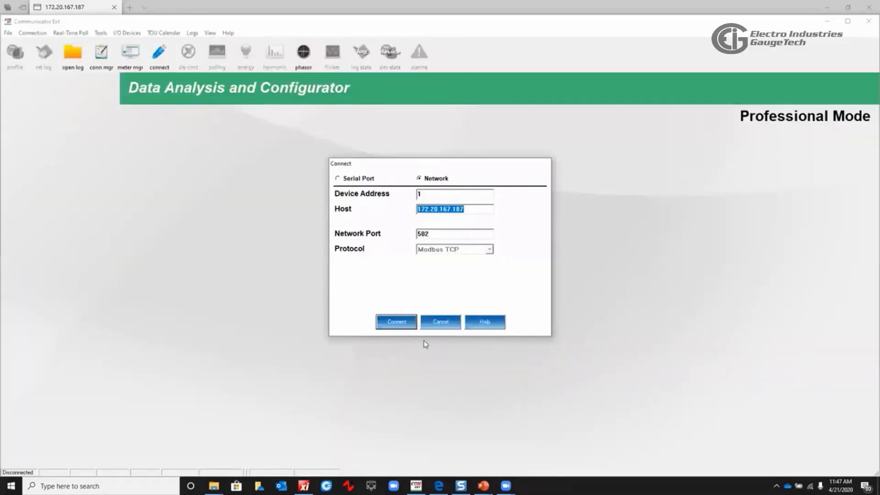
click(399, 322)
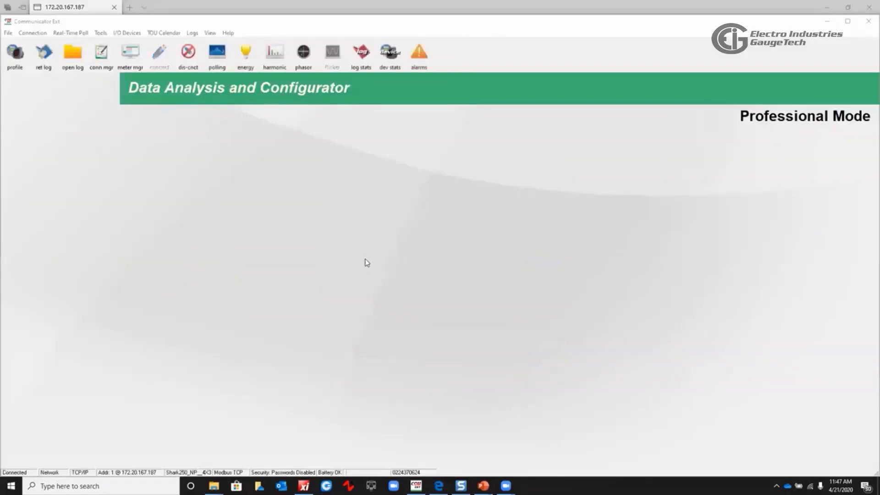
click(412, 321)
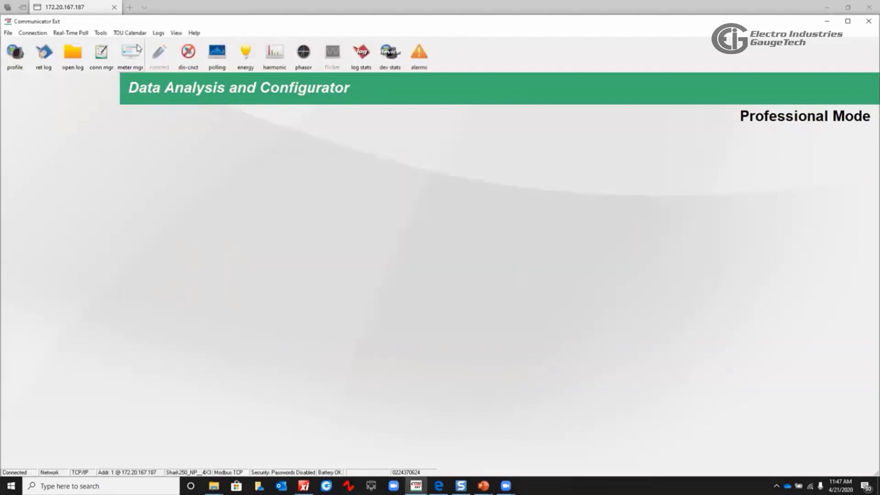
click(101, 33)
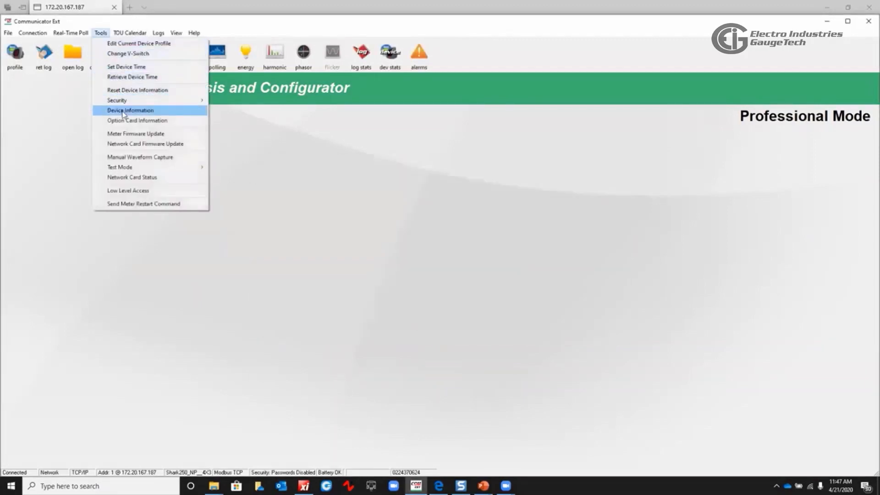
click(137, 110)
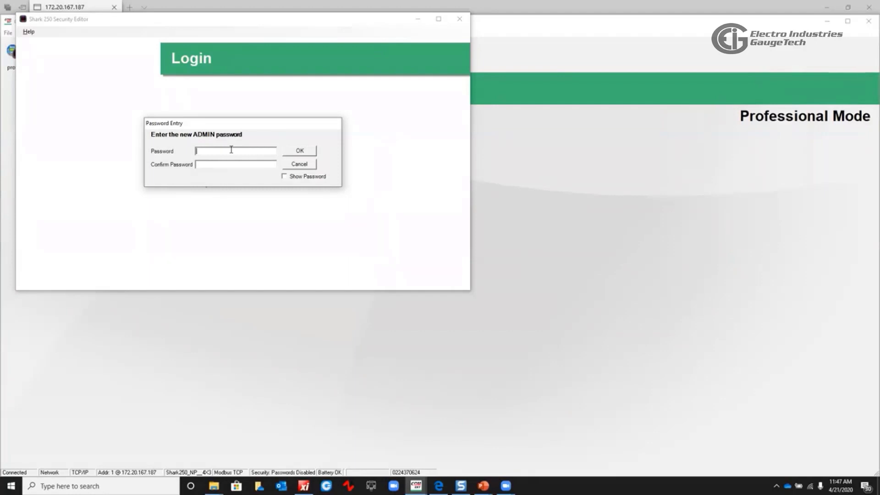
click(302, 164)
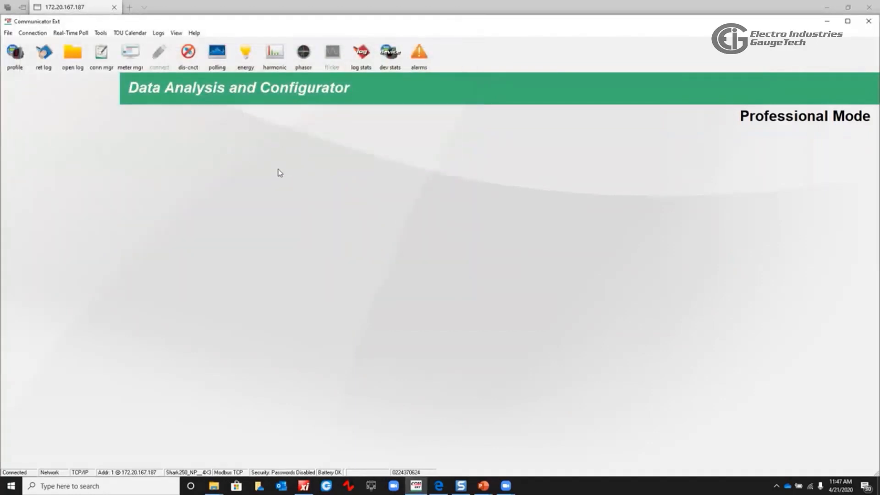